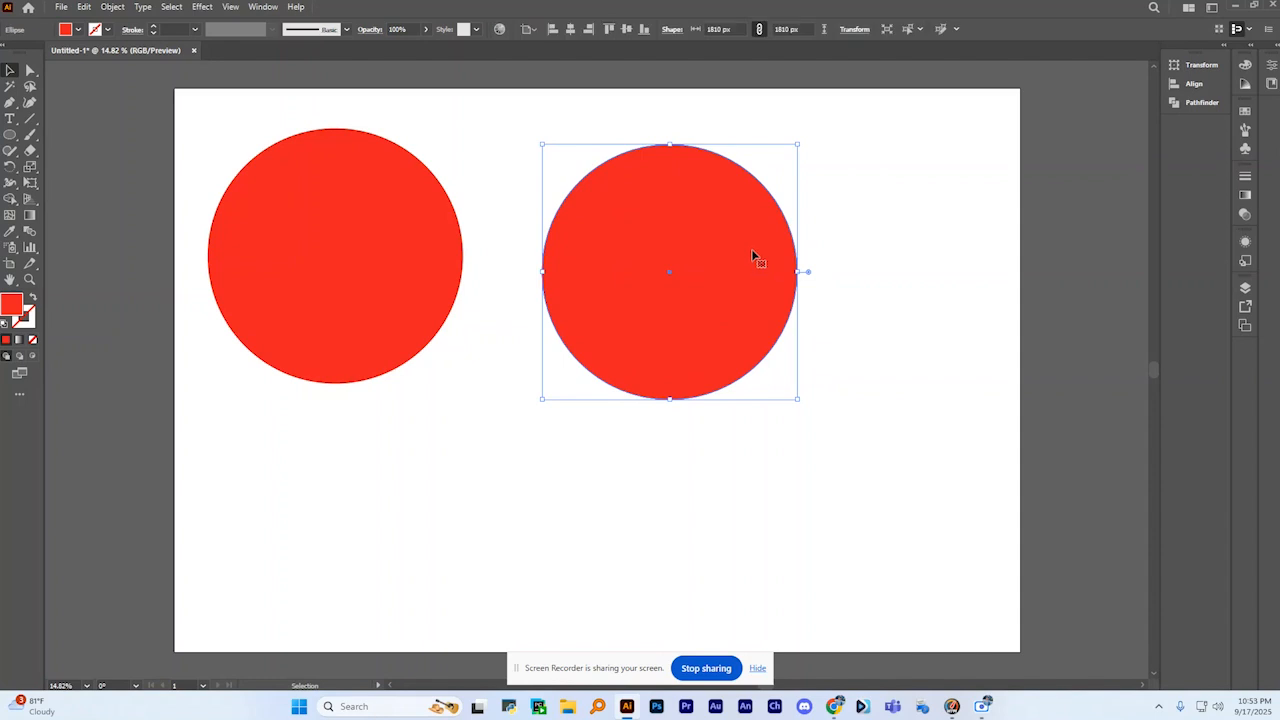
- Place a third copy of the red circle at the end of the row and display the gradient settings
scroll(689, 251, "down", 1)
left_click_drag(689, 251, 910, 252)
left_click(748, 368)
left_click(455, 288)
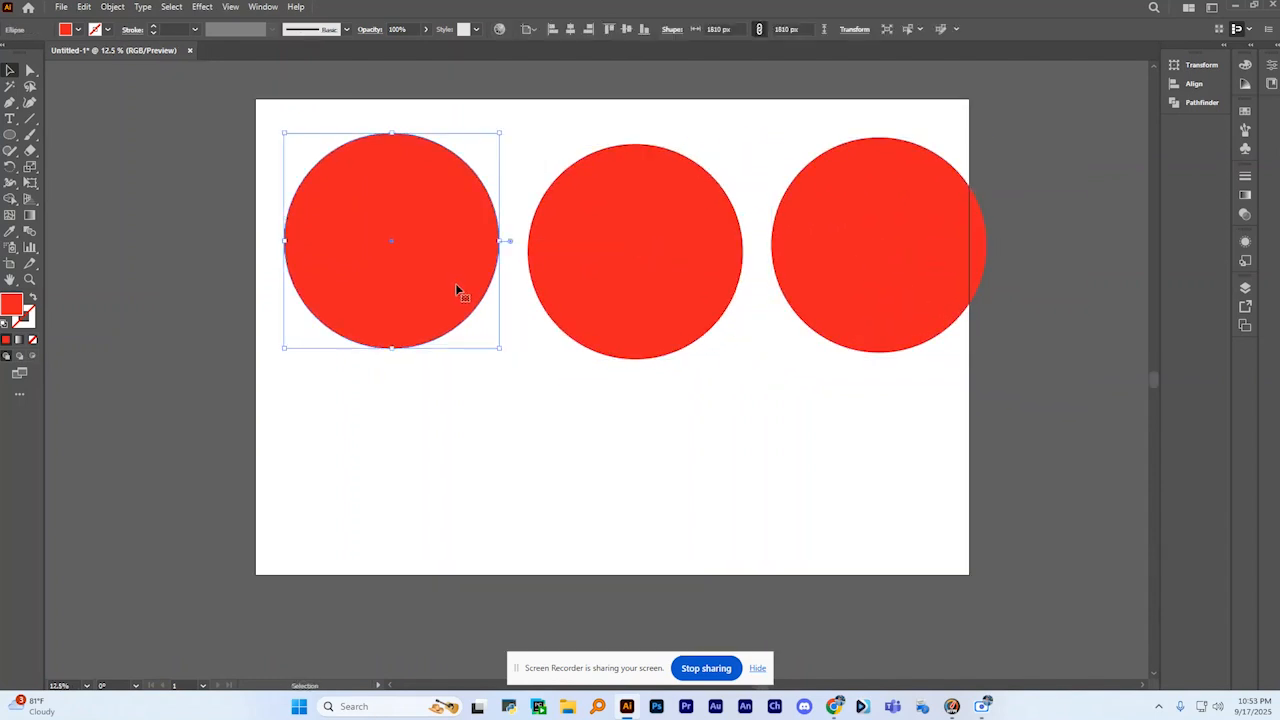
left_click(1245, 196)
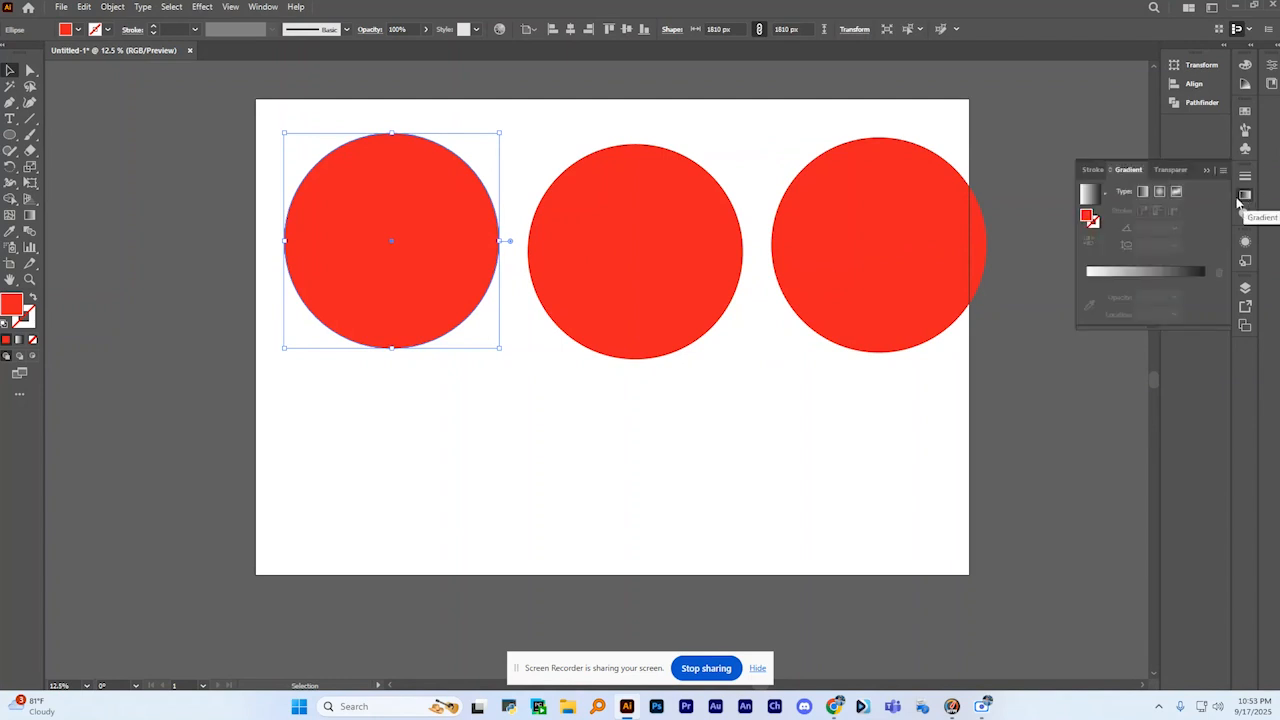
left_click(506, 393)
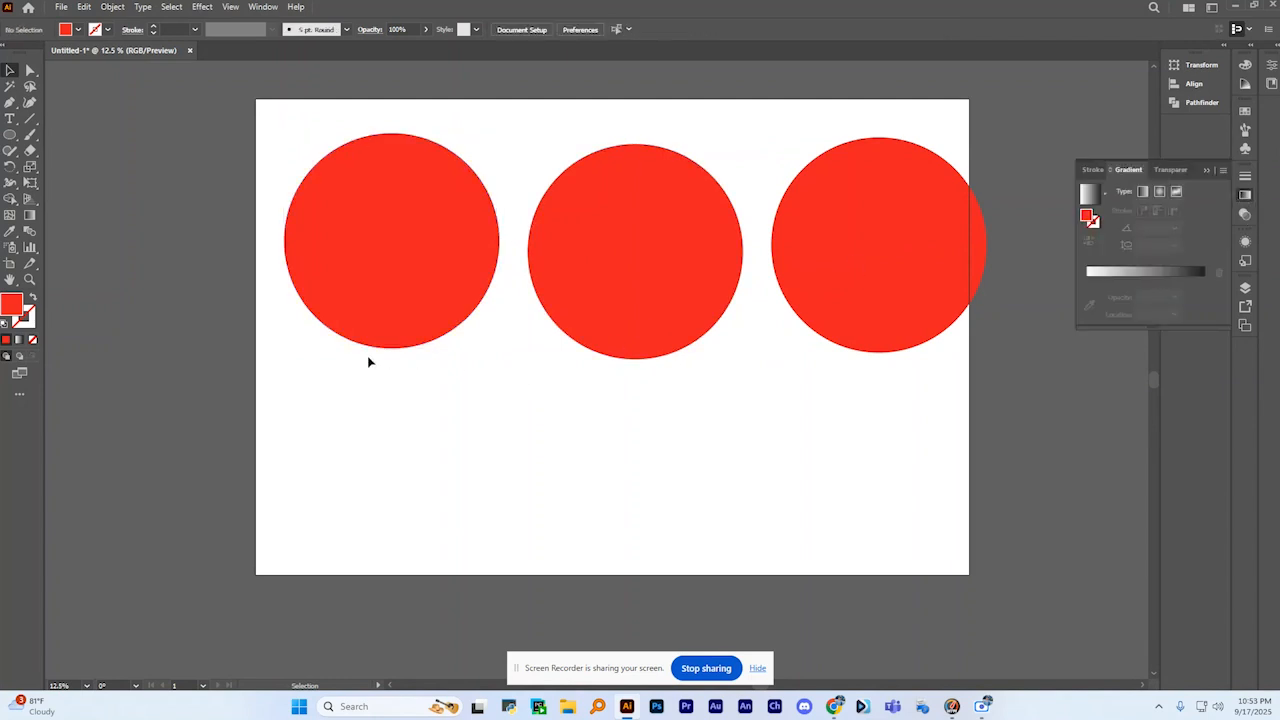
- Draw a red rectangle about 994 × 779 px below the first circle and place a copy of it below the third circle
left_click(12, 136)
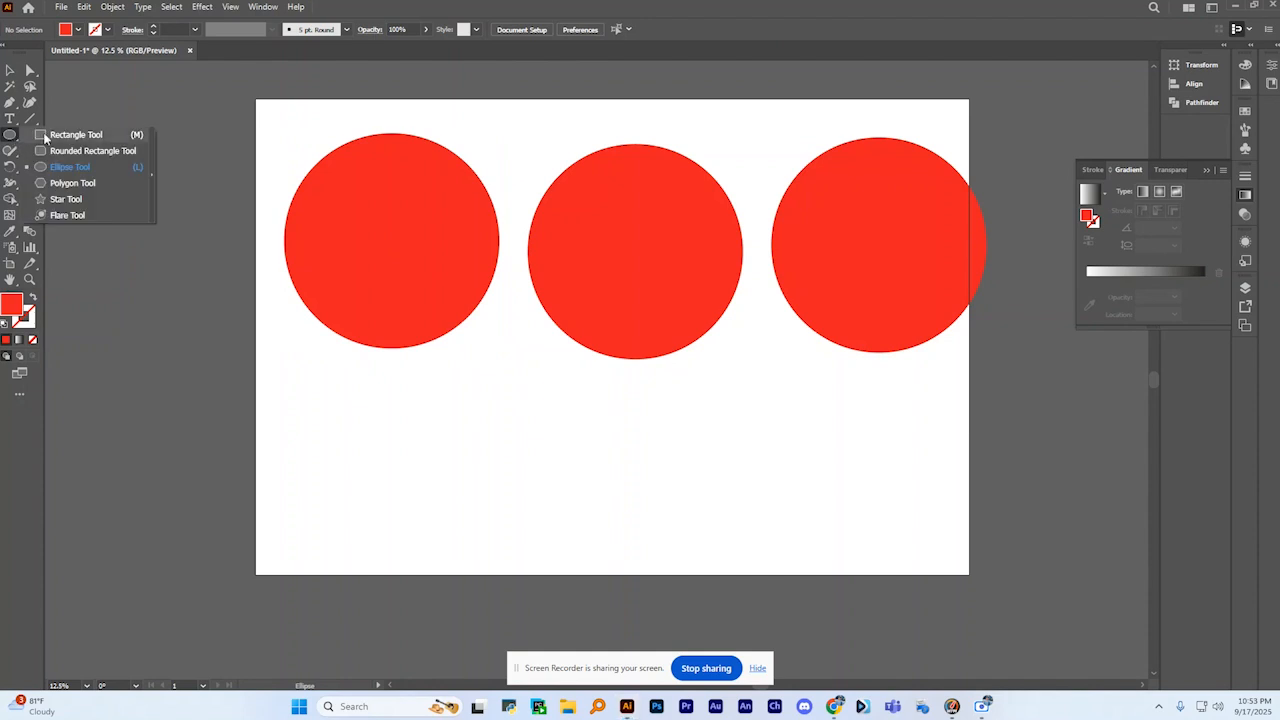
left_click(76, 134)
mouse_move(303, 447)
left_mouse_down()
mouse_move(357, 509)
mouse_move(422, 539)
left_mouse_up()
left_click(11, 71)
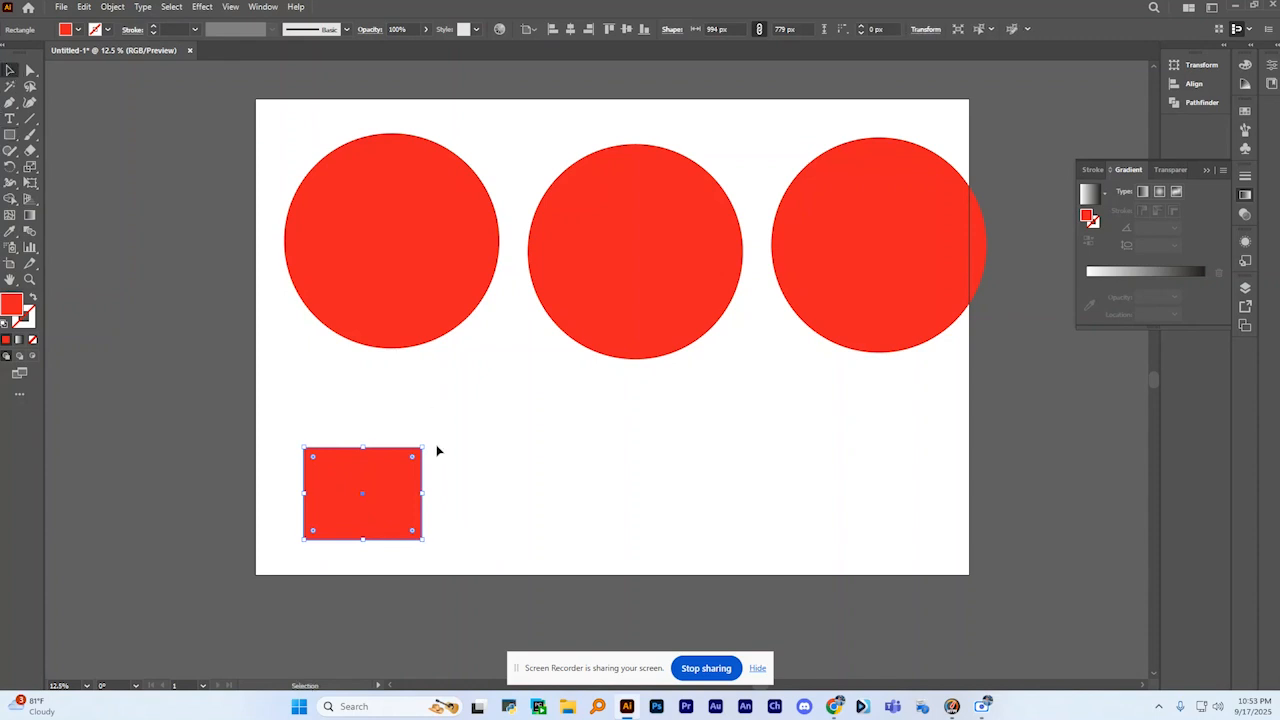
left_click_drag(386, 489, 850, 489, "alt")
- Fill the rectangle below the first circle with dark red #60040B
left_click(380, 475)
double_click(12, 303)
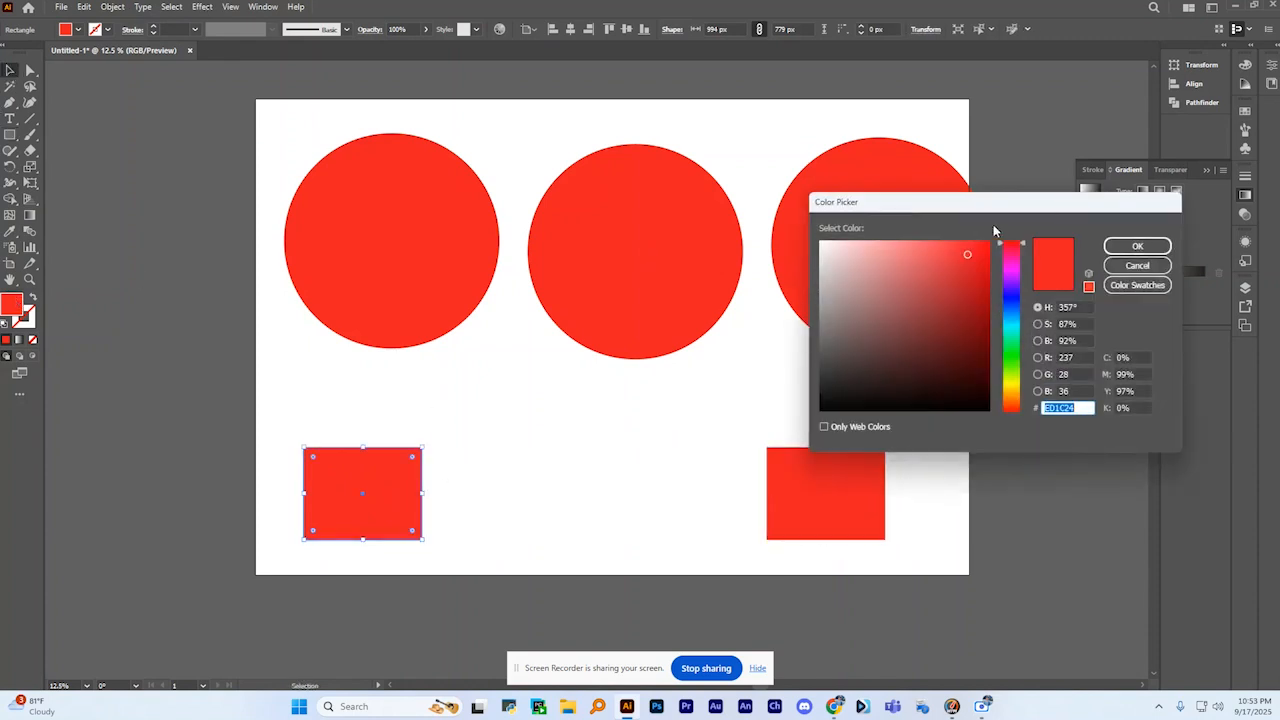
left_click(983, 346)
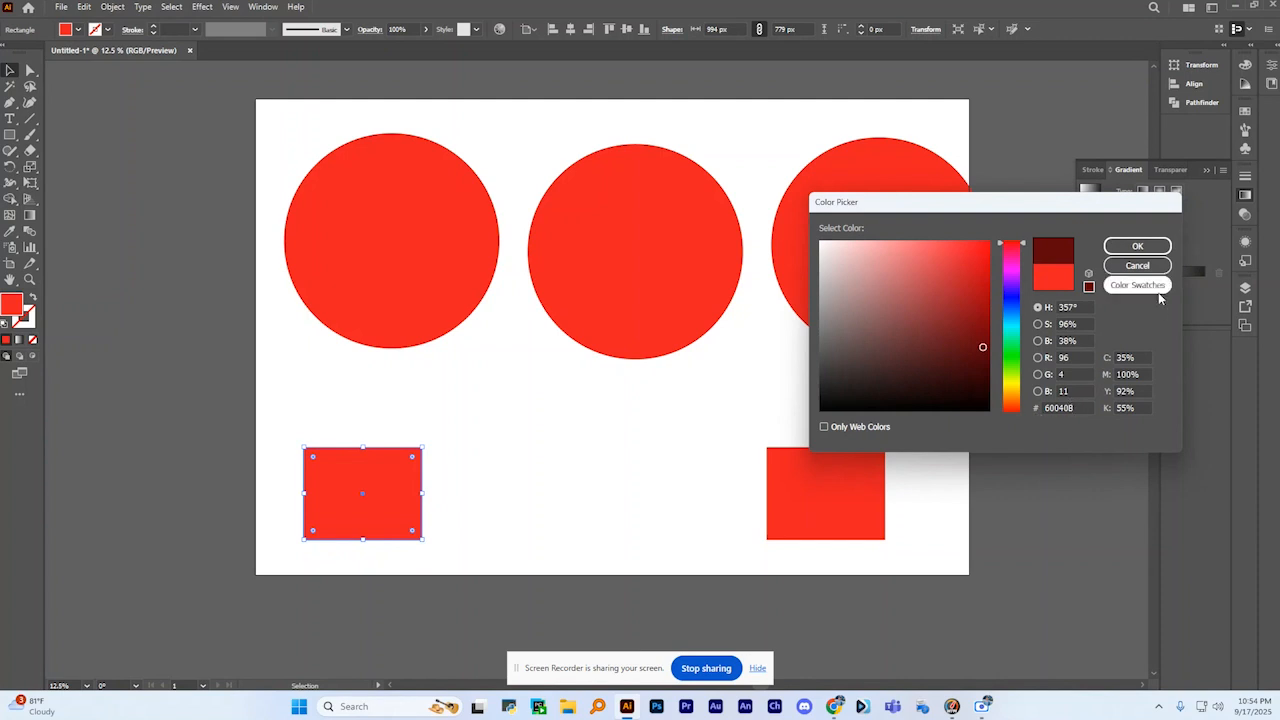
left_click(1137, 247)
left_click(575, 431)
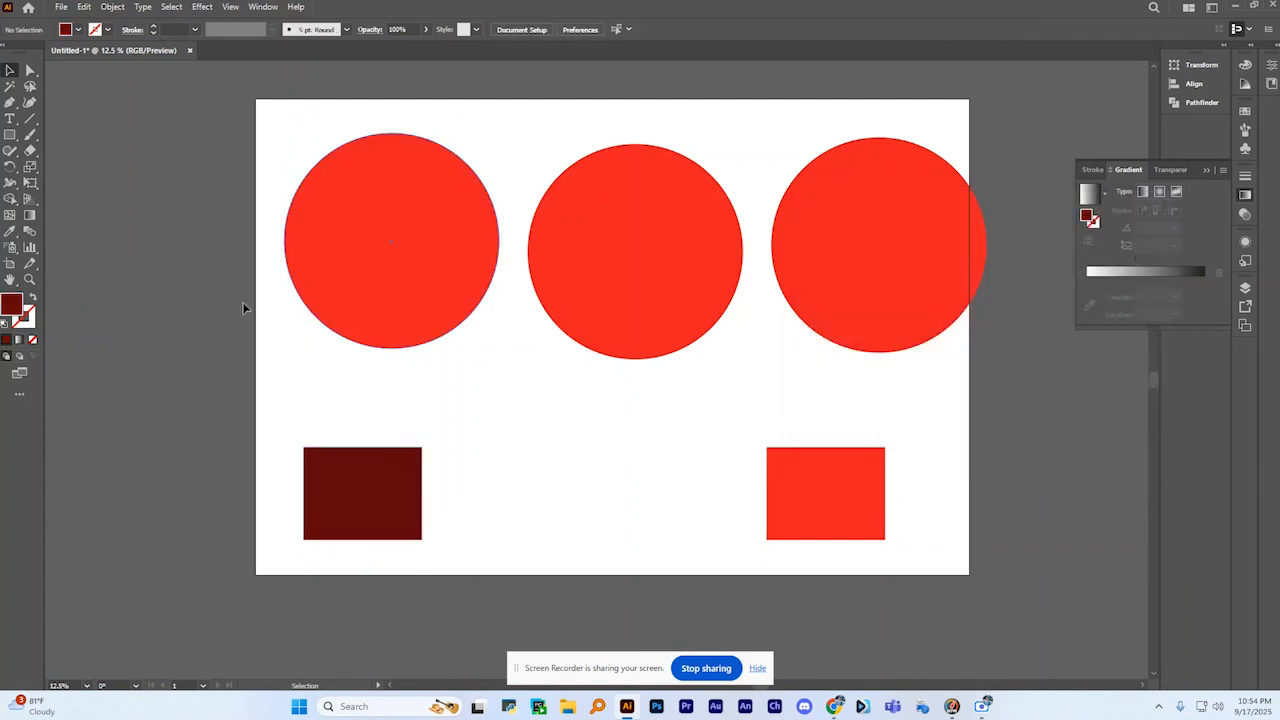
- Add placeholder point text below the dark red rectangle and enlarge it to slightly wider than the rectangle
left_click(10, 134)
key("t")
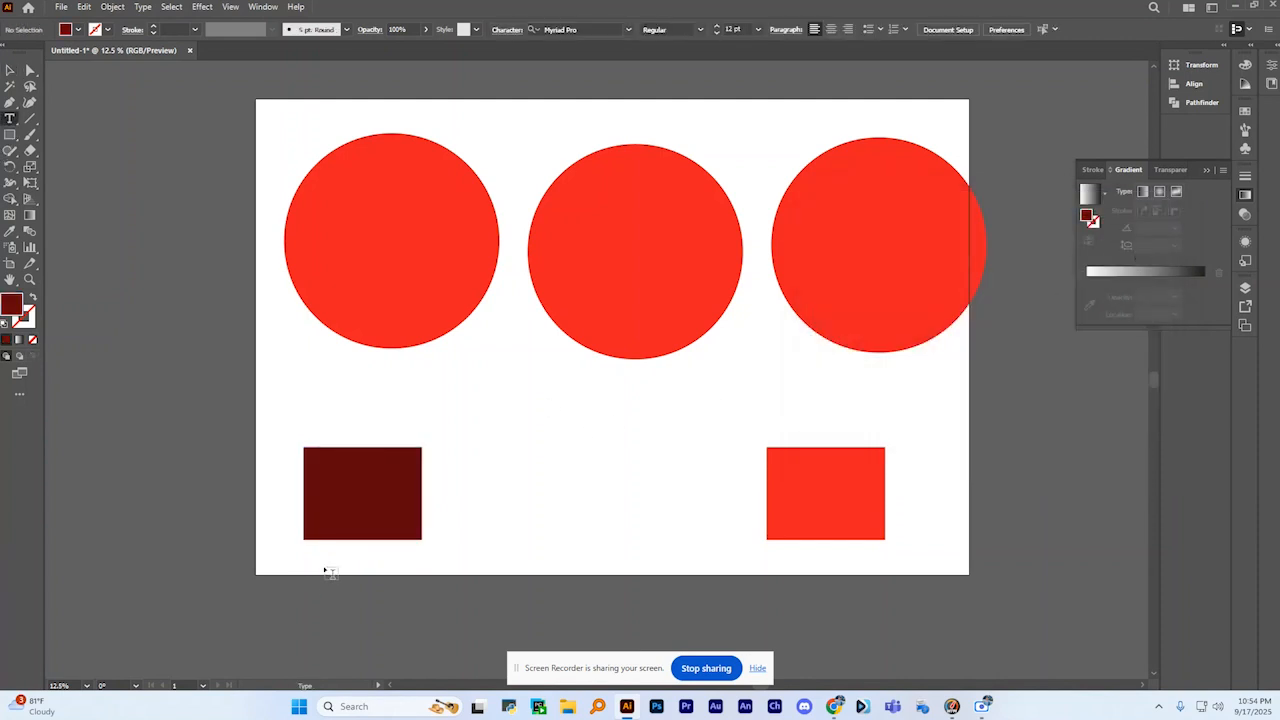
left_click(325, 565)
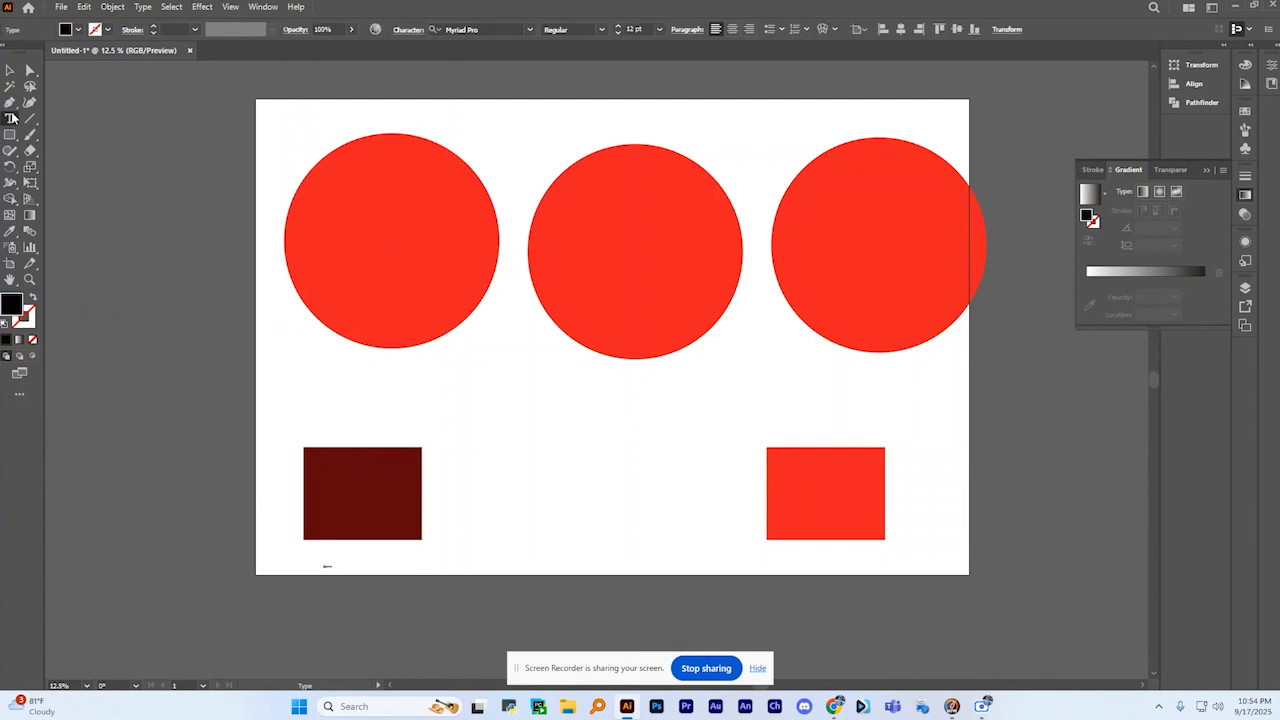
key("ctrl")
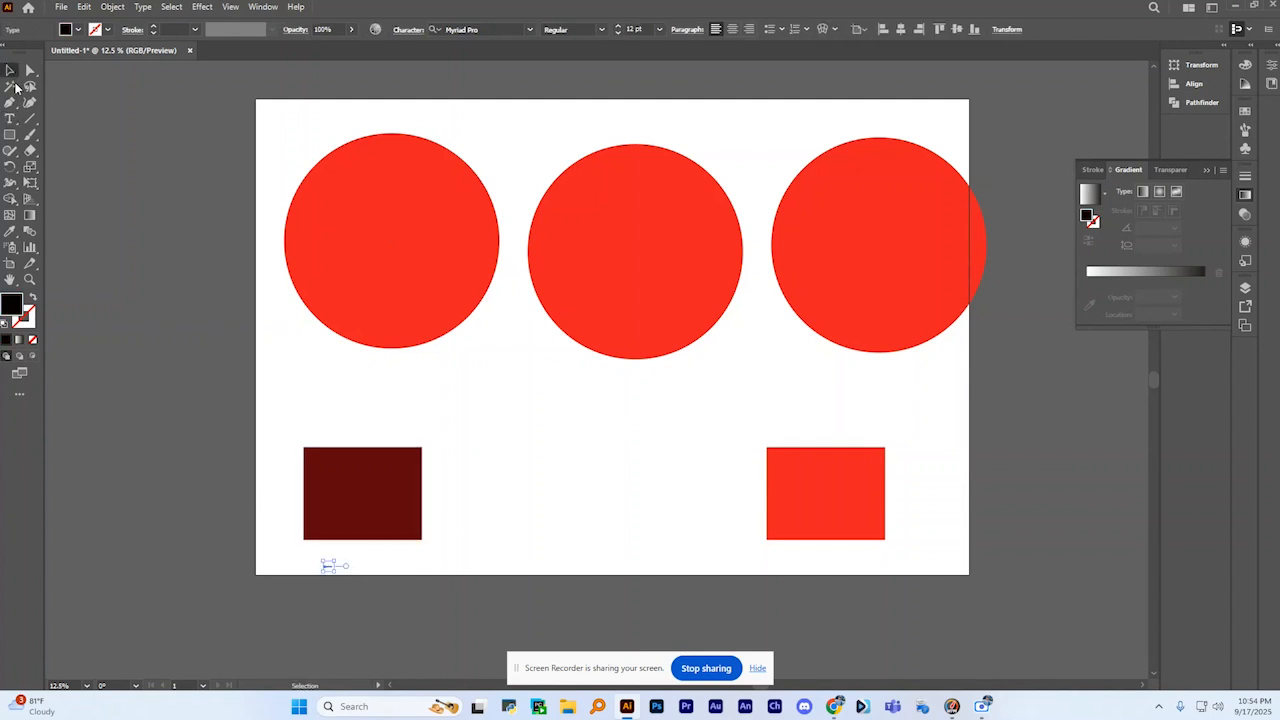
key("ctrl+equal")
left_click_drag(347, 580, 471, 600)
left_click_drag(393, 584, 453, 568)
- Copy the hex code of the dark red rectangle's fill color
left_click(383, 477)
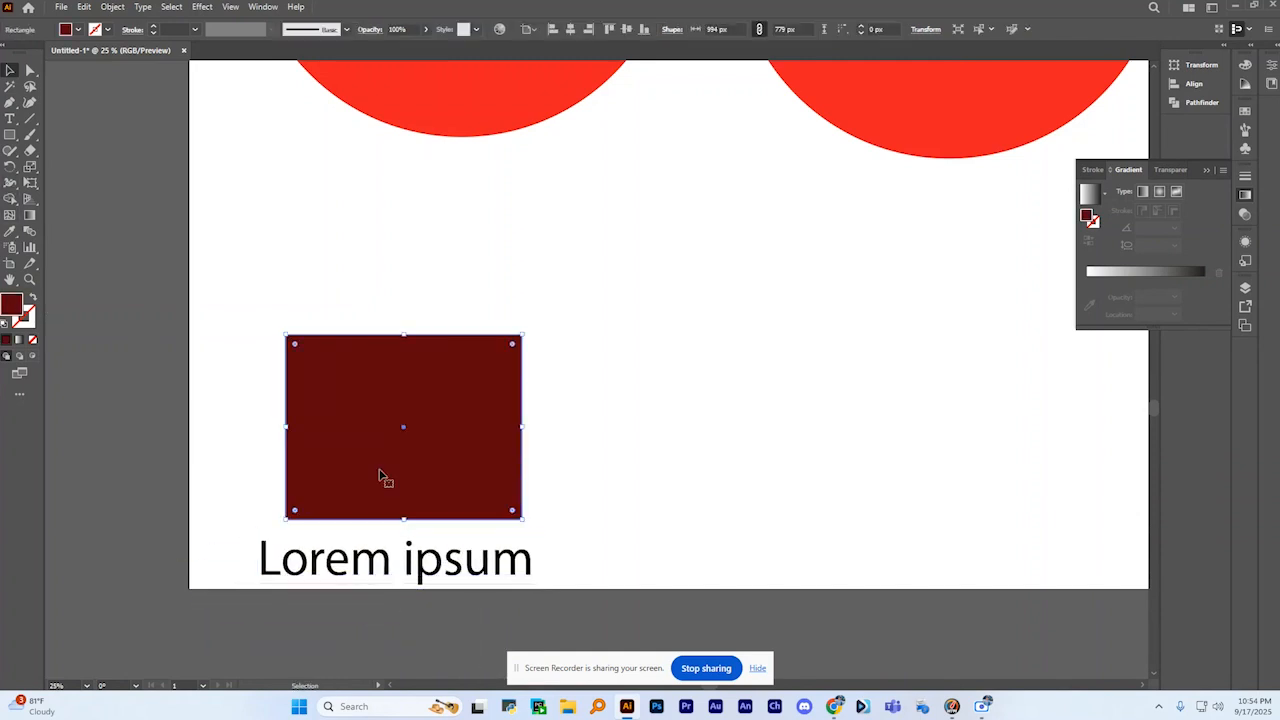
double_click(13, 306)
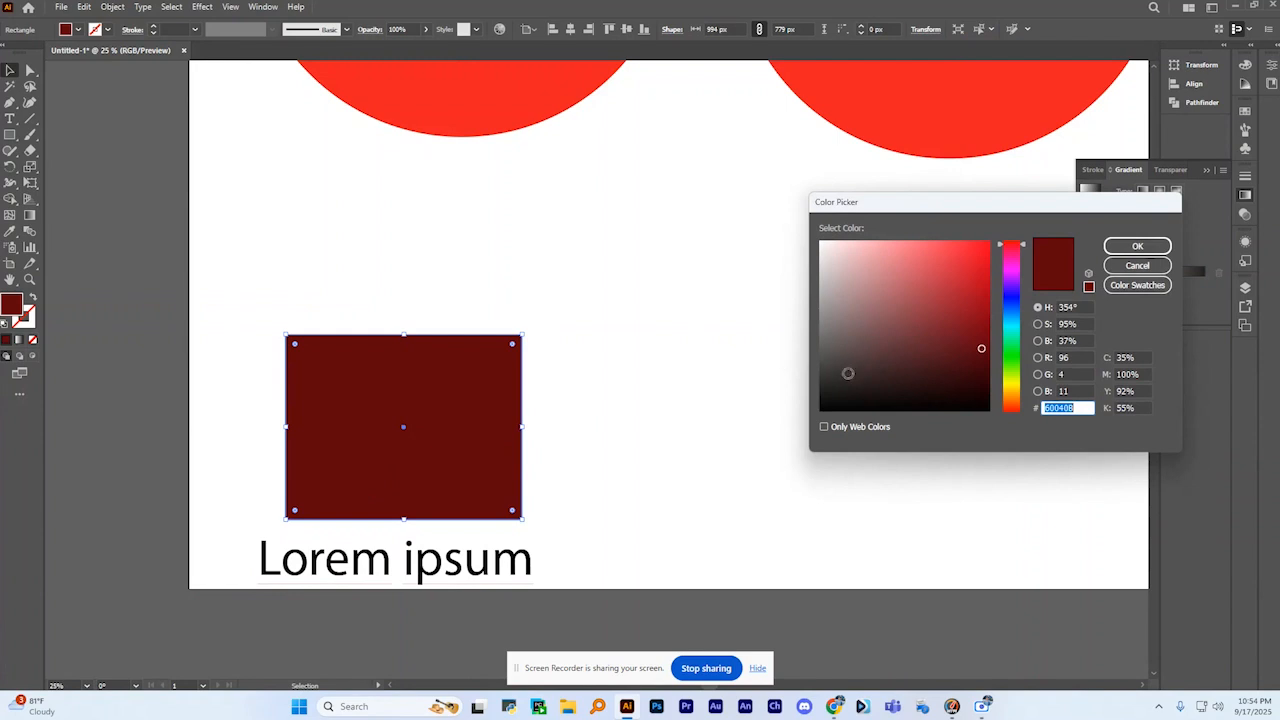
right_click(1066, 404)
left_click(1100, 449)
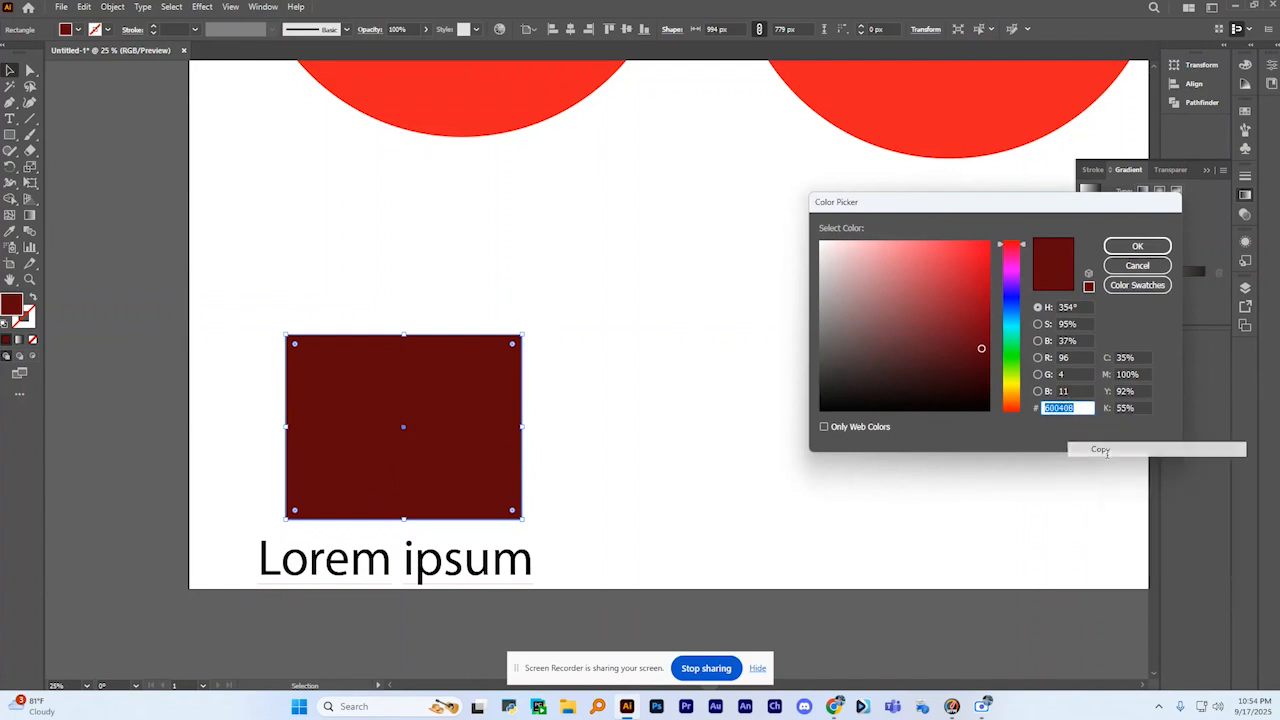
left_click(1137, 247)
- Replace the placeholder text with the label #60040B and center it under the dark red rectangle
left_click(463, 565)
double_click(463, 565)
key("ctrl+a")
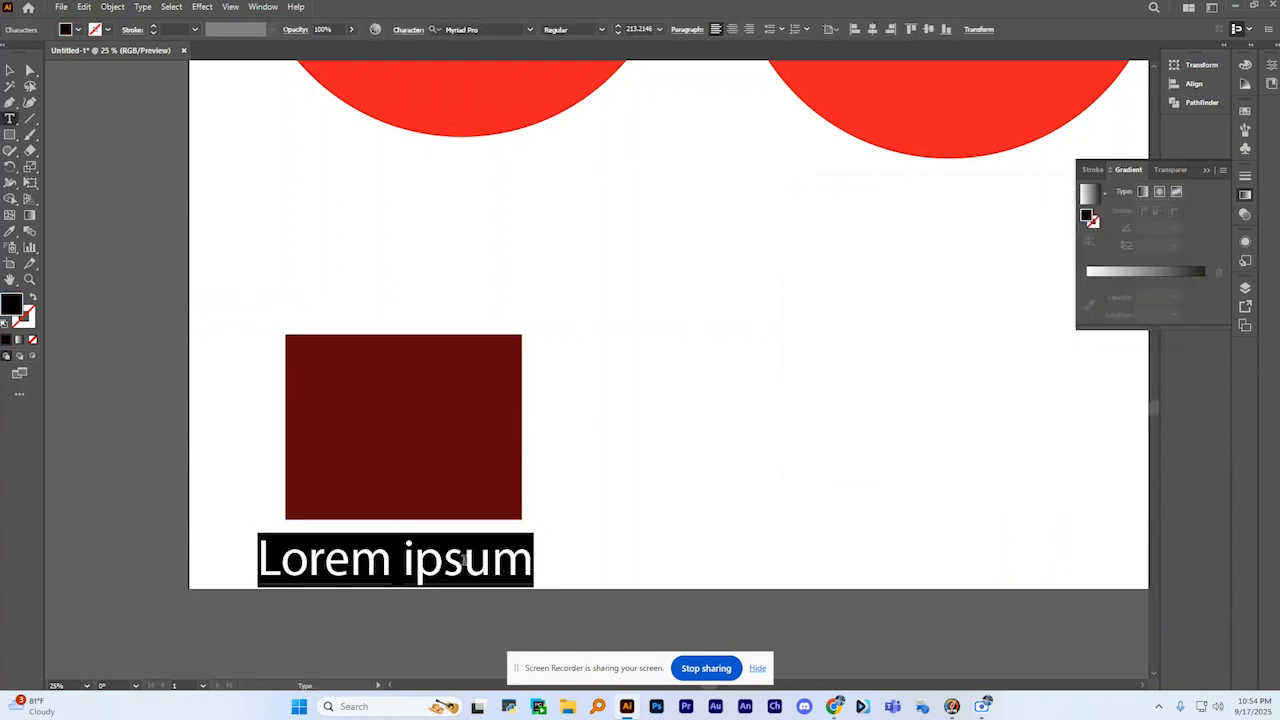
key("ctrl+v")
key("t")
left_click(416, 557)
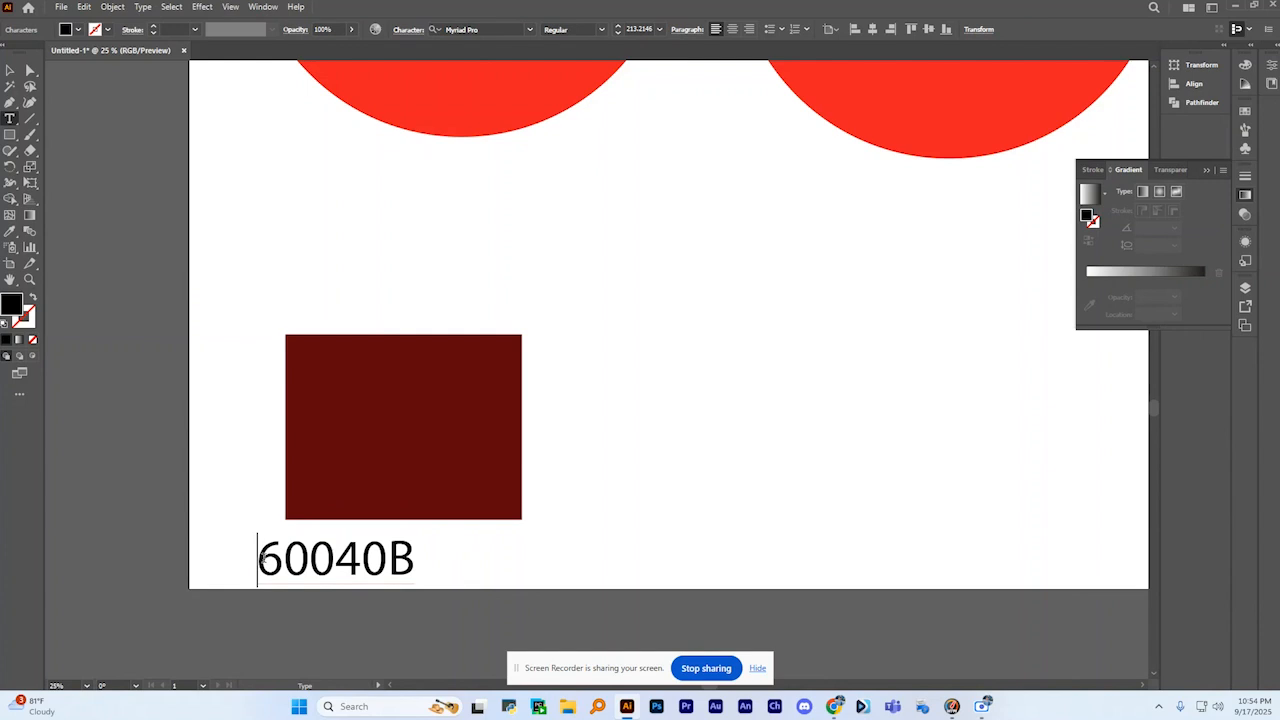
type("#")
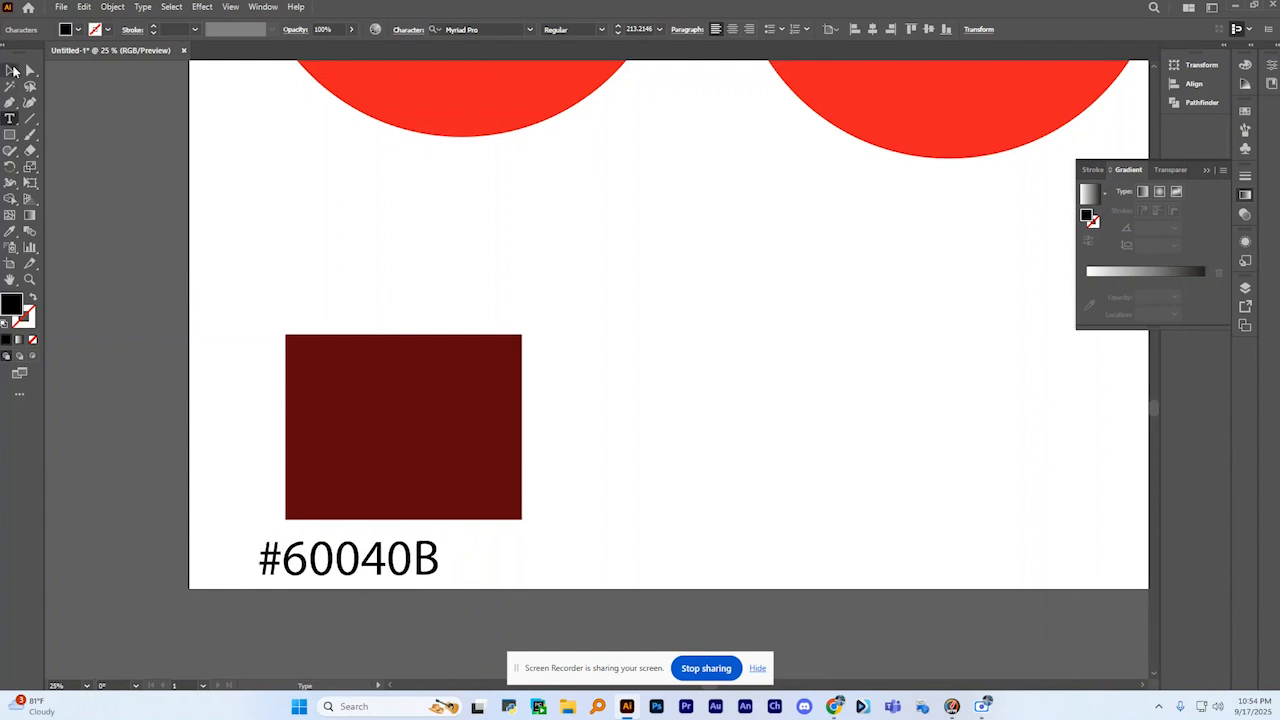
key("Escape")
left_click_drag(398, 567, 438, 559)
left_click(620, 523)
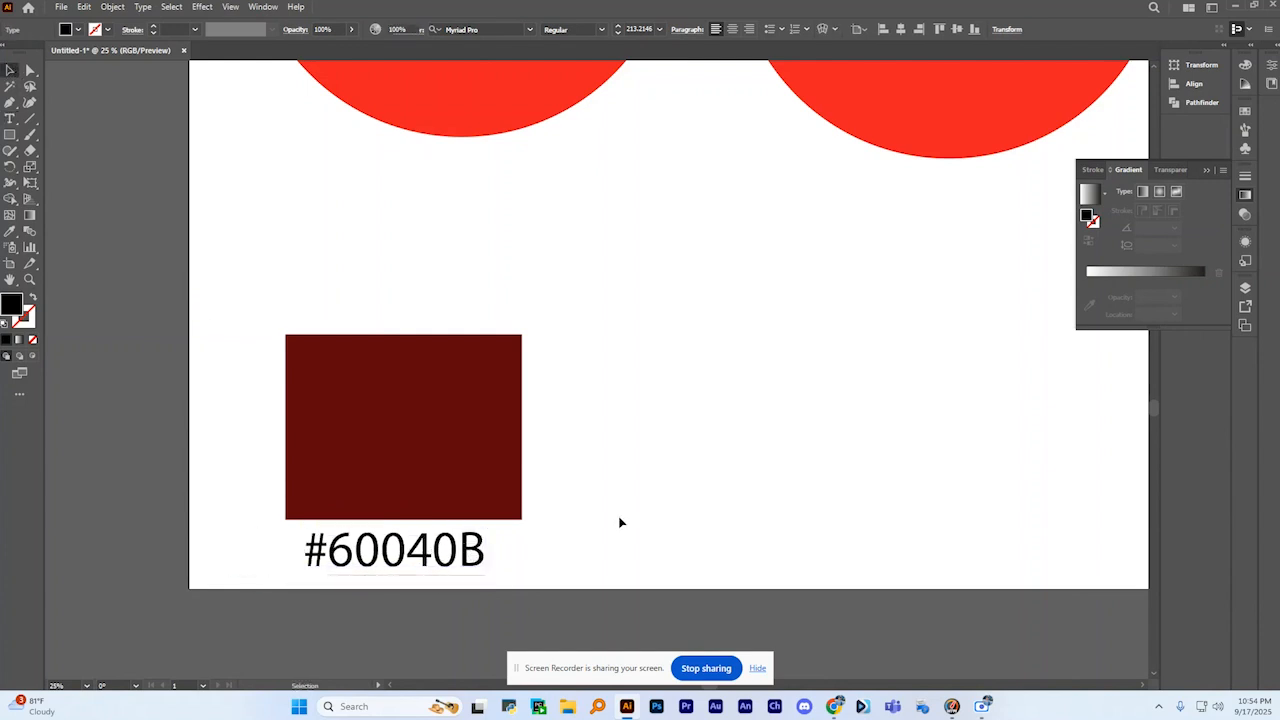
- Move the bright red rectangle slightly closer to the dark one and check its fill color code
scroll(474, 509, "down", 1)
scroll(362, 520, "down", 1)
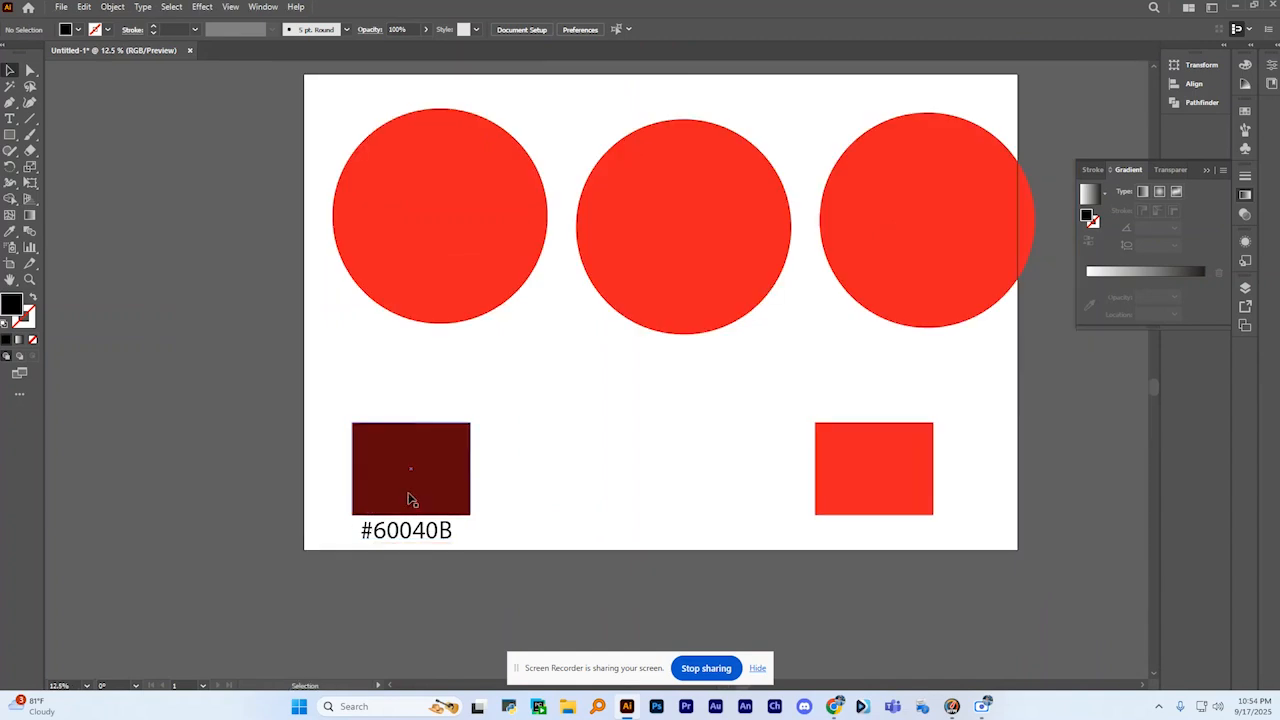
left_click(409, 497)
left_click_drag(865, 486, 822, 490)
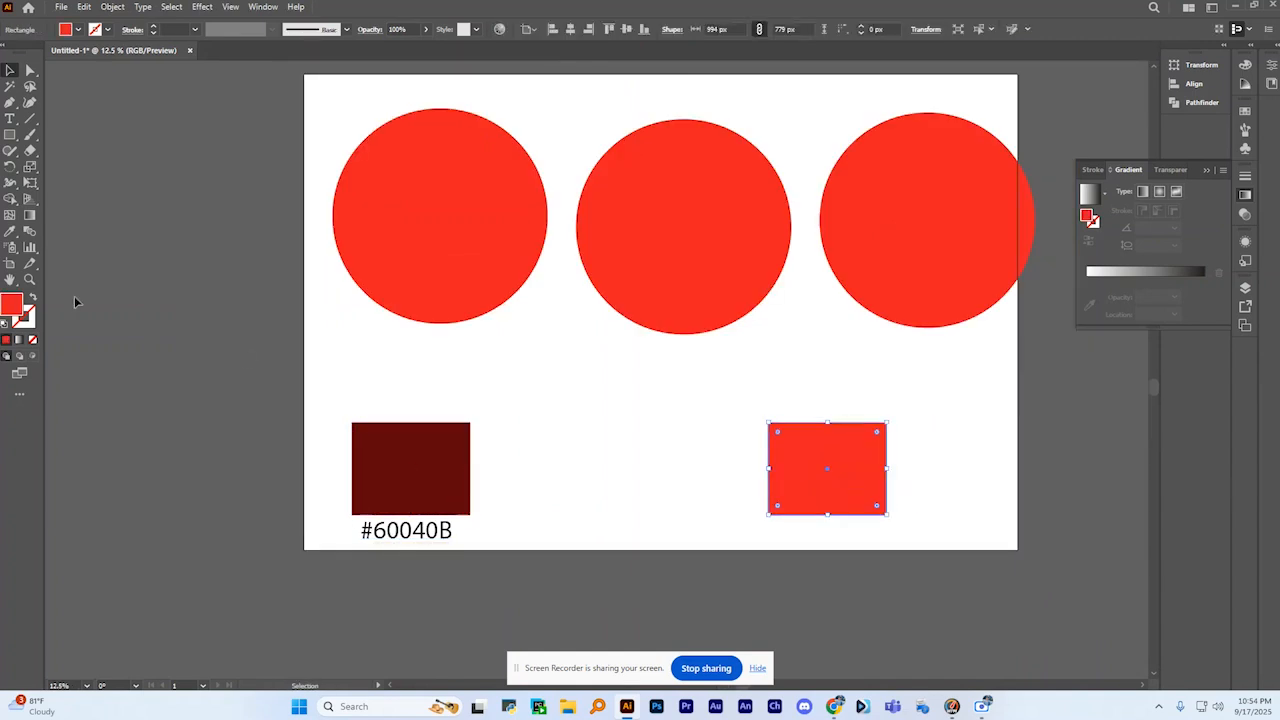
double_click(12, 308)
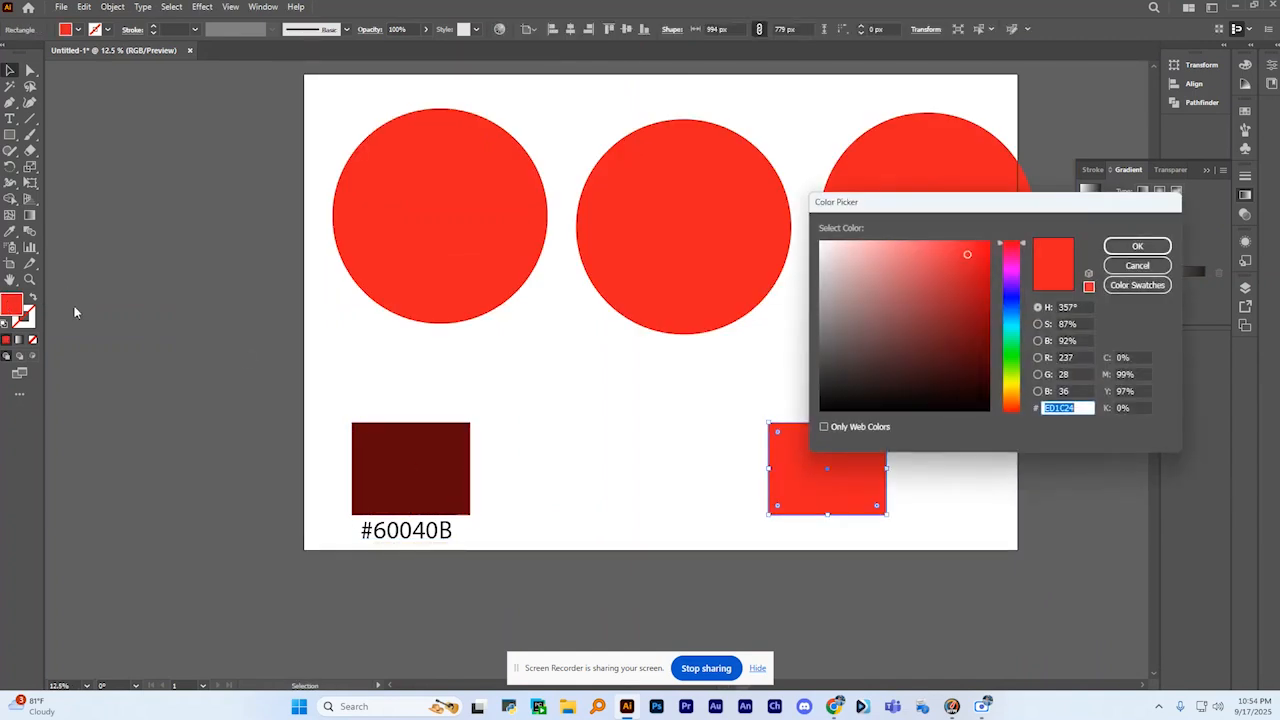
left_click(1132, 246)
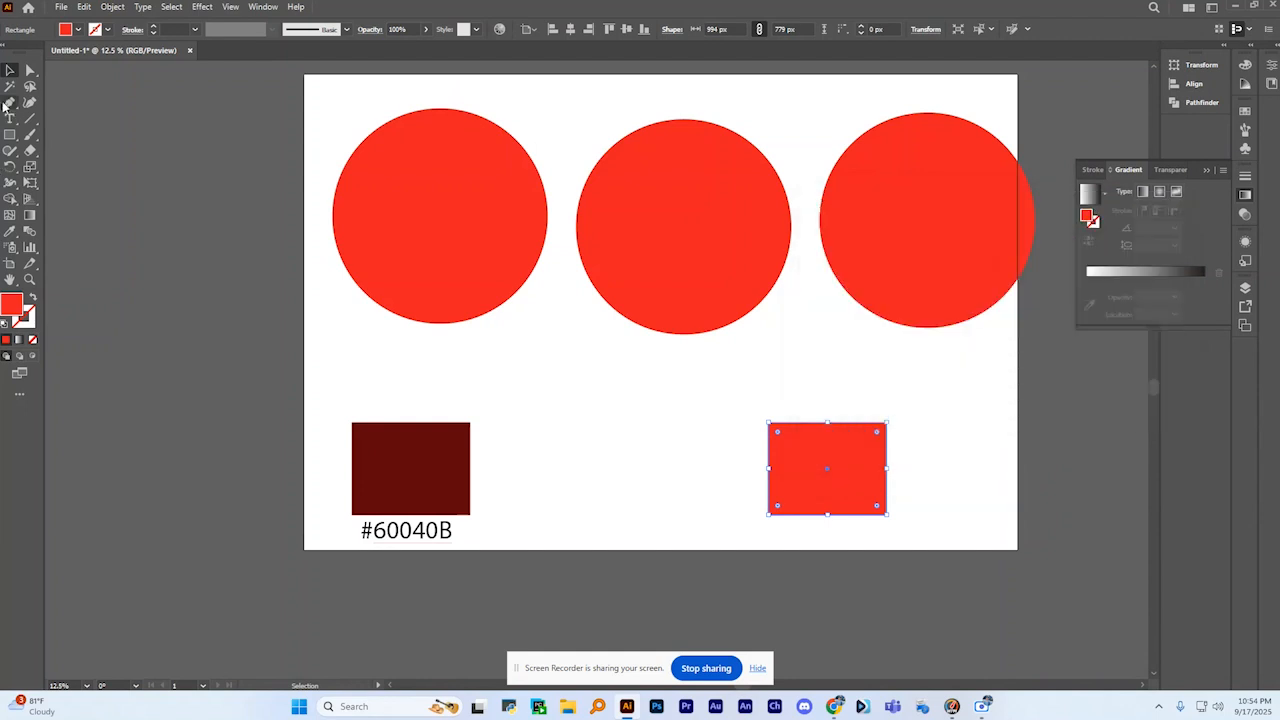
- Blend the dark red rectangle into the bright red one with the Blend tool to make a smooth color bar
left_click(312, 316)
left_click_drag(344, 363, 885, 493)
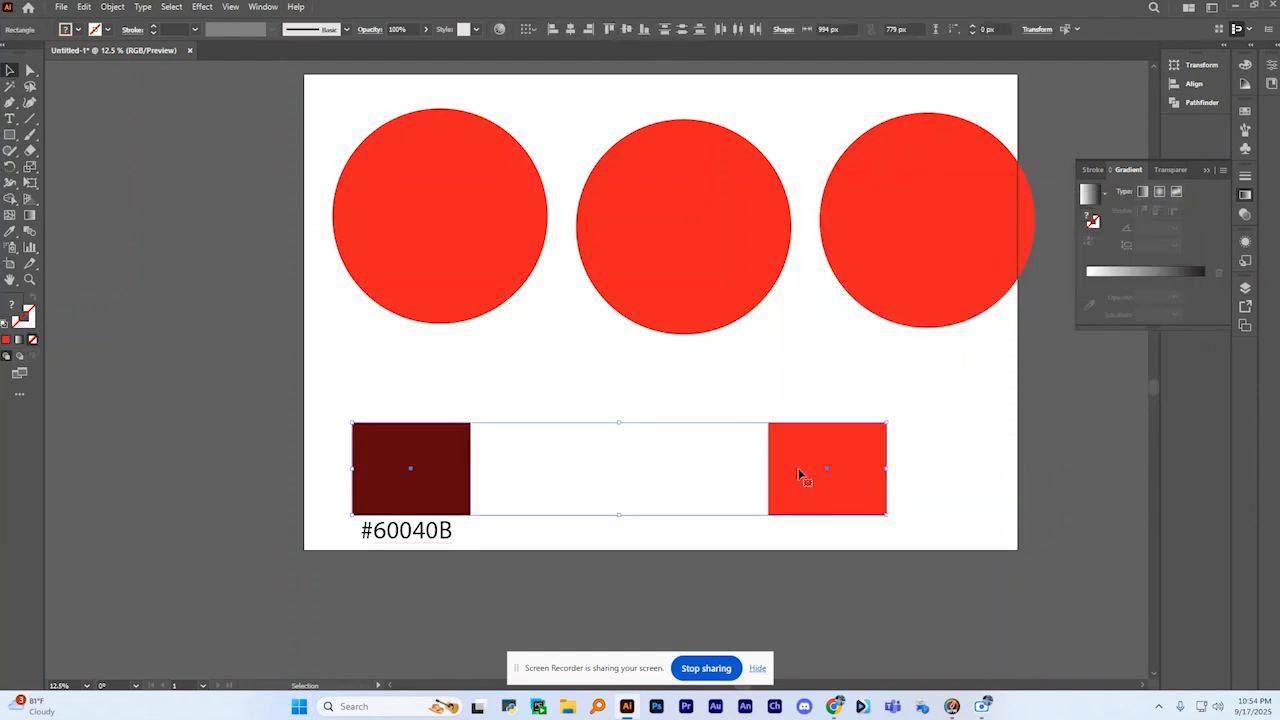
left_click(30, 232)
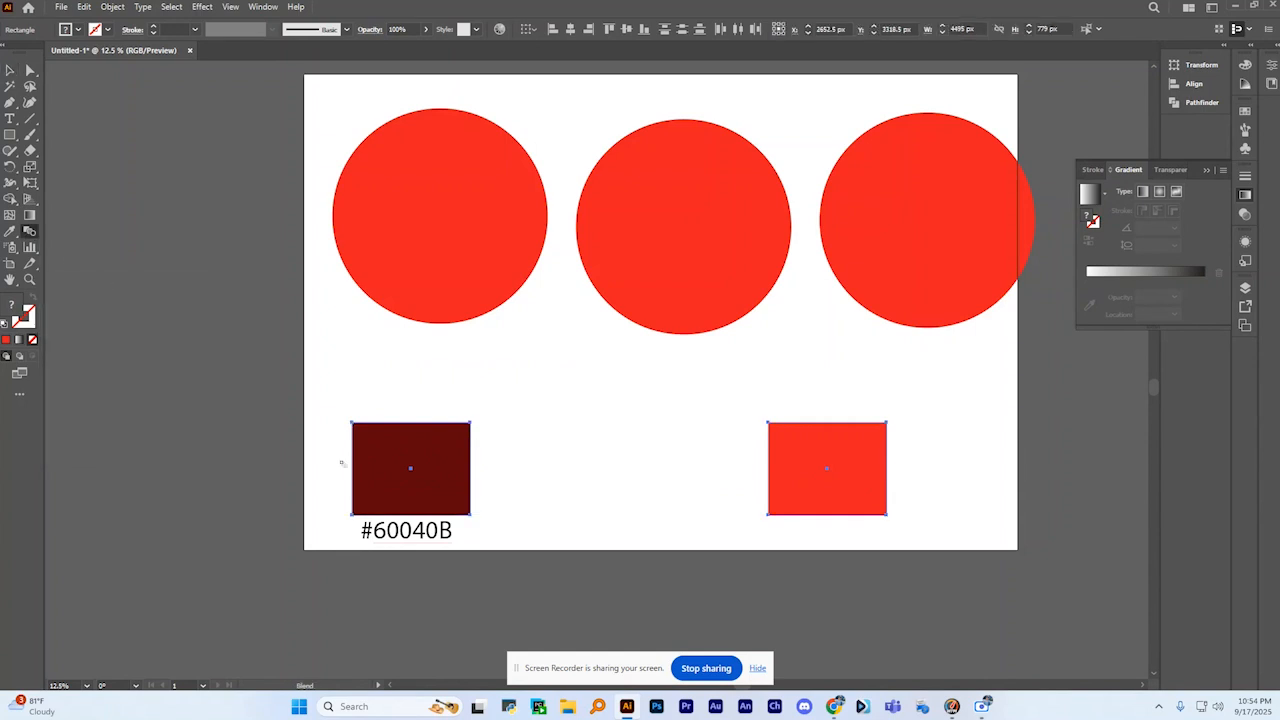
left_click(416, 464)
left_click(808, 450)
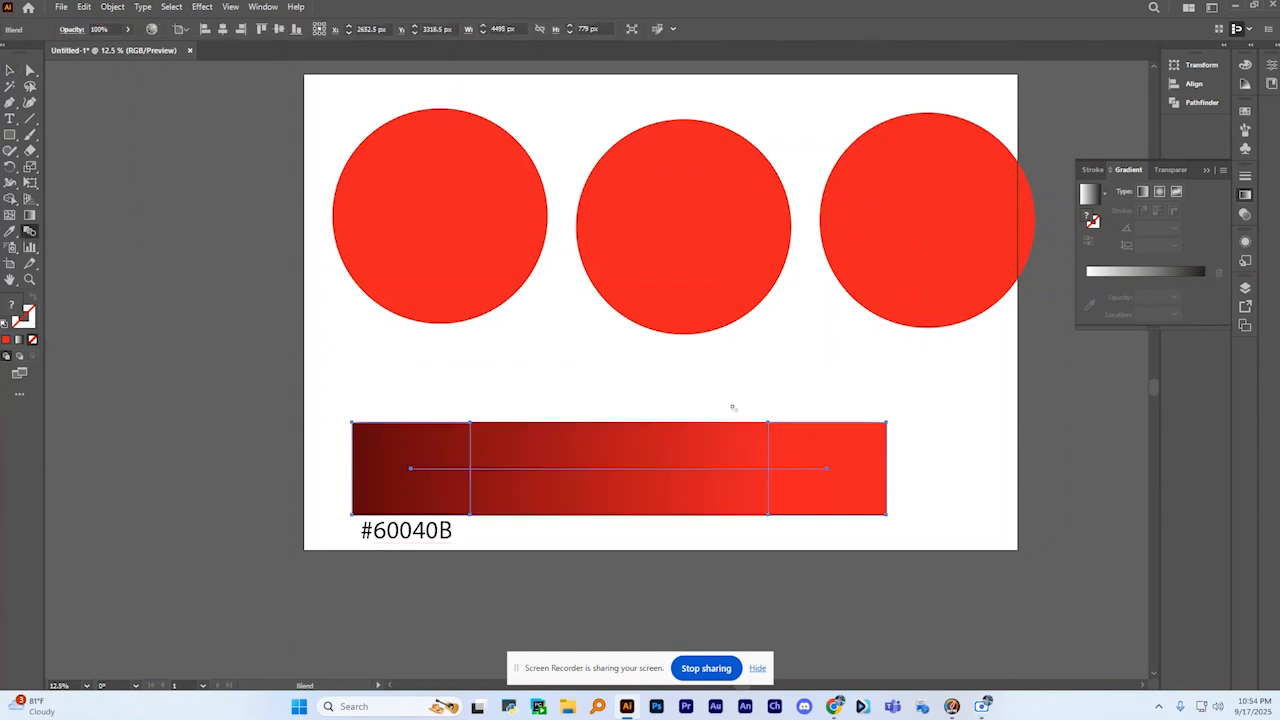
left_click(9, 70)
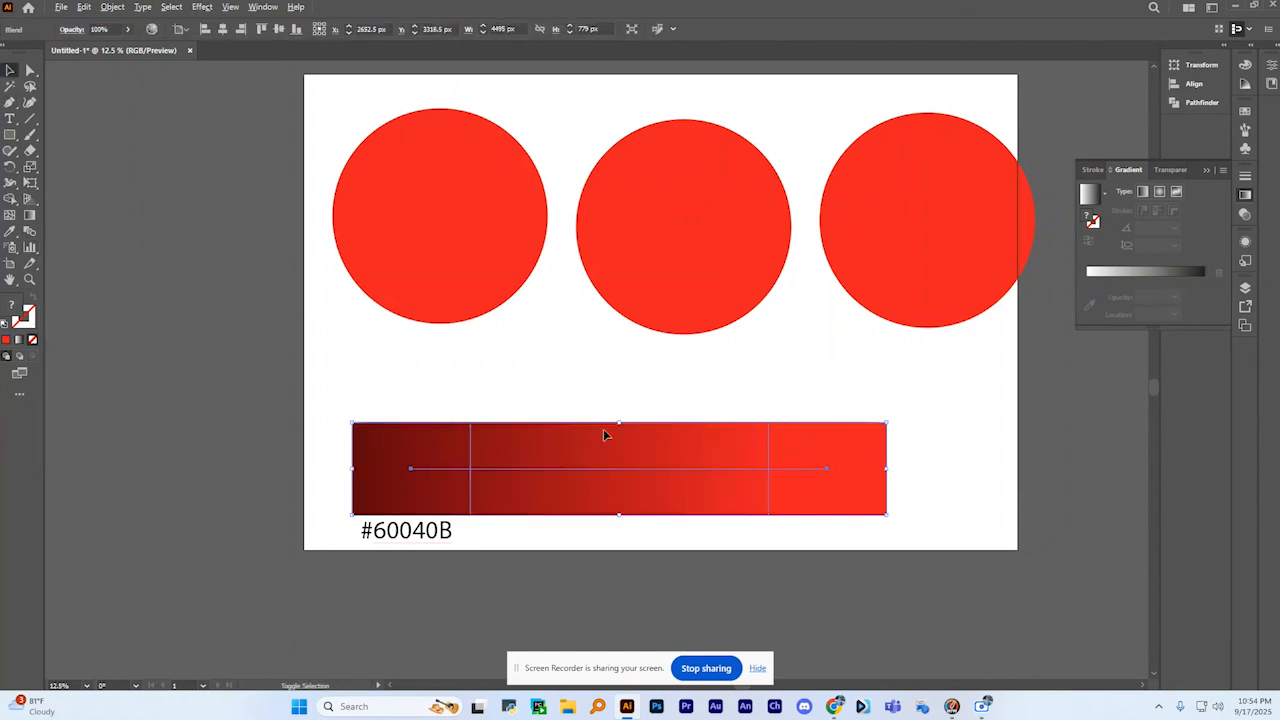
key("ctrl+minus")
key("ctrl+plus")
left_click(709, 371)
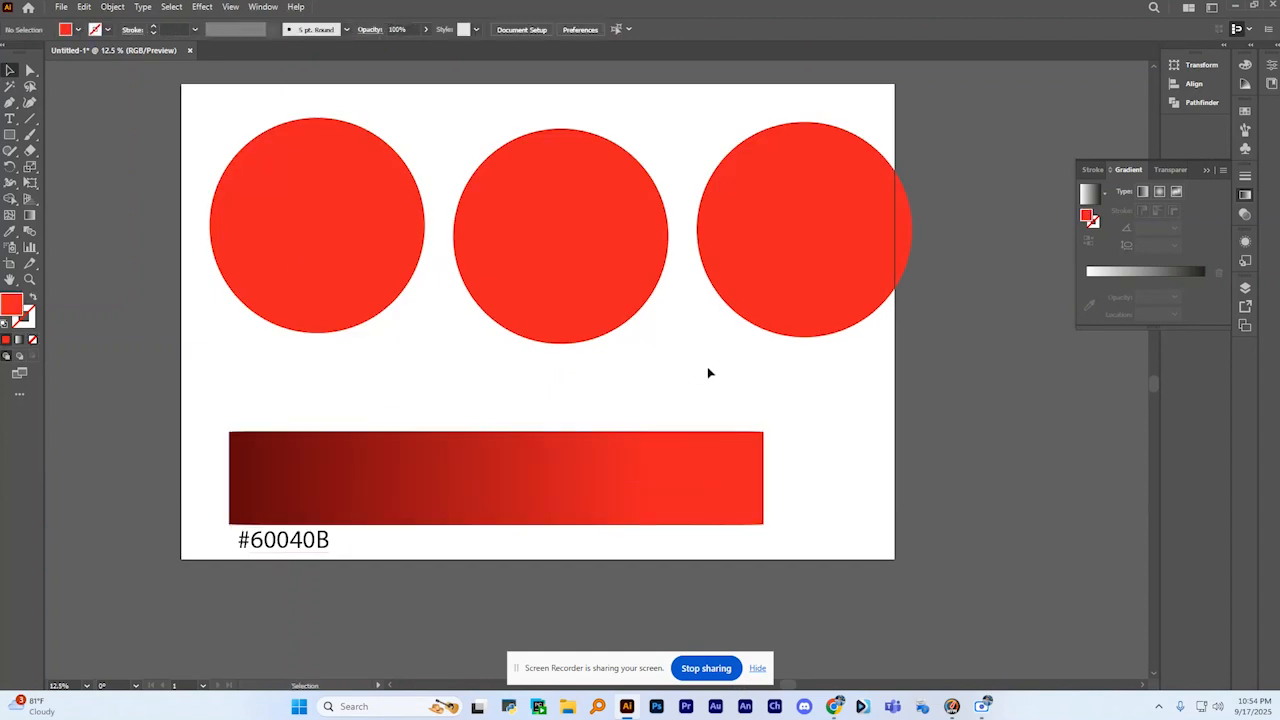
- Apply the default white-to-black linear gradient to the first circle and select its white color stop
left_click(280, 249)
left_click(1165, 271)
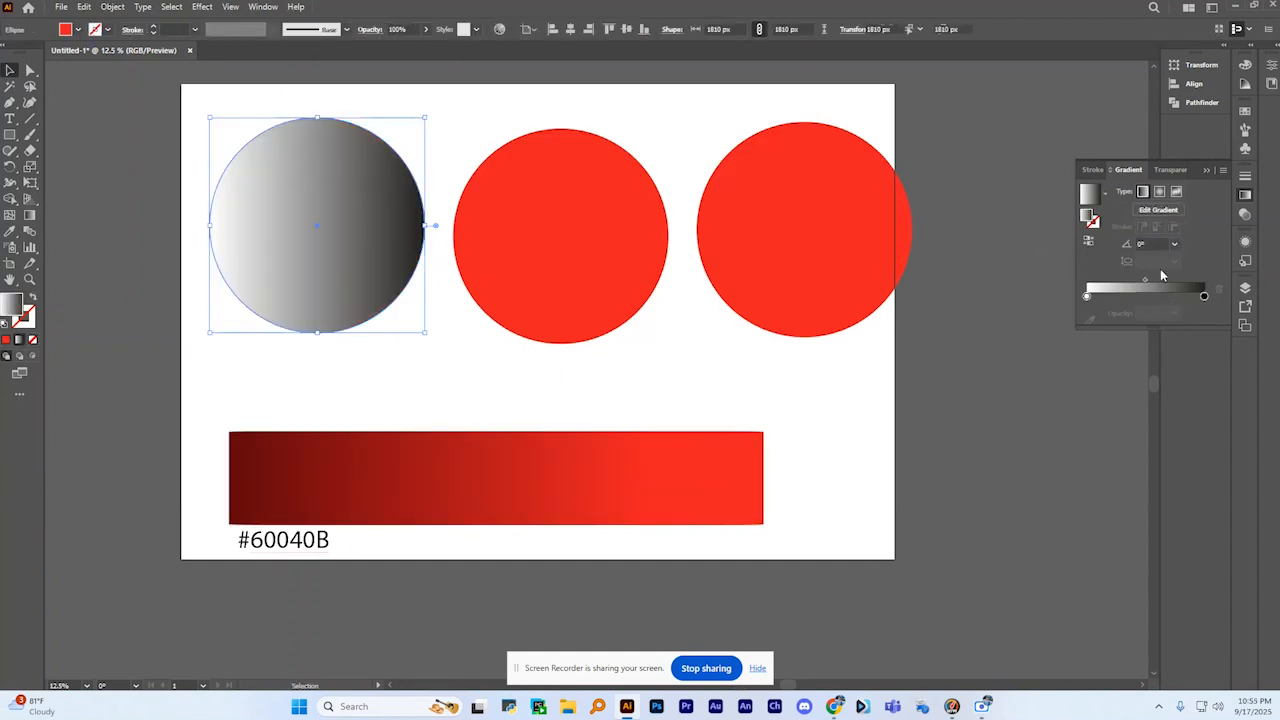
left_click(1087, 297)
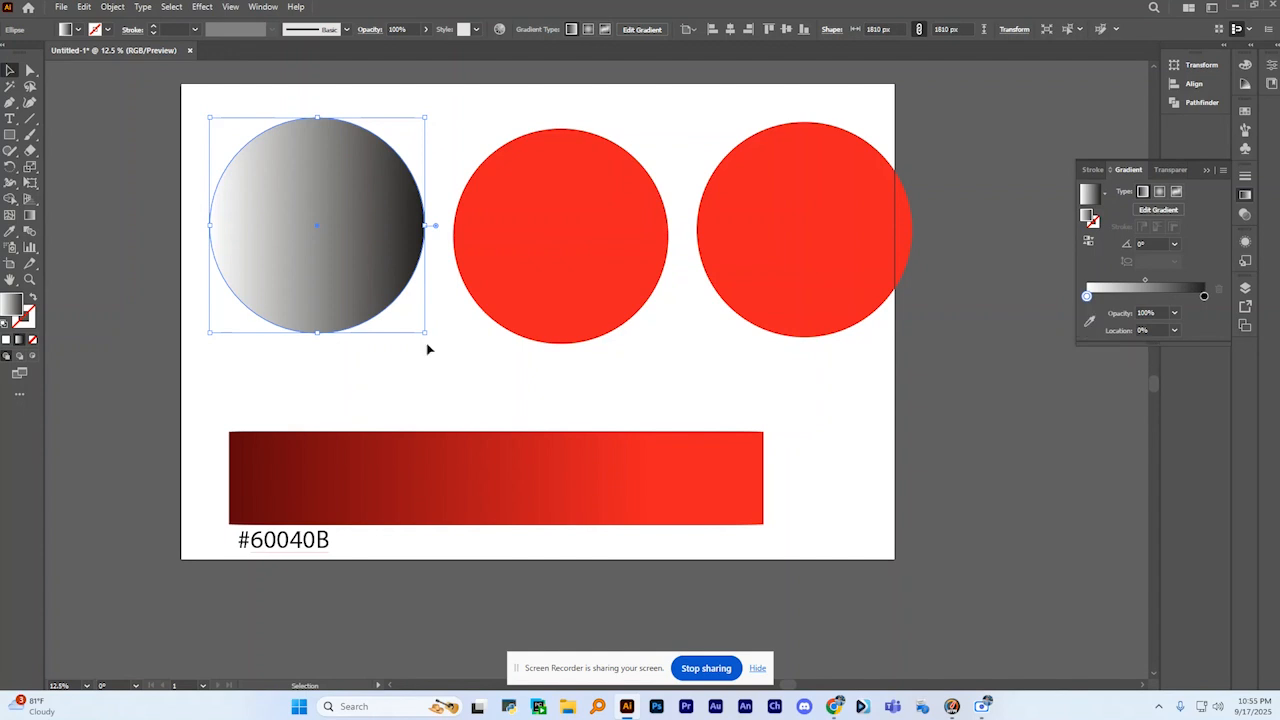
- Try to sample a medium red from the blend bar with the Eyedropper tool, and reapply the linear gradient to the first circle
left_click(10, 232)
left_click(477, 480)
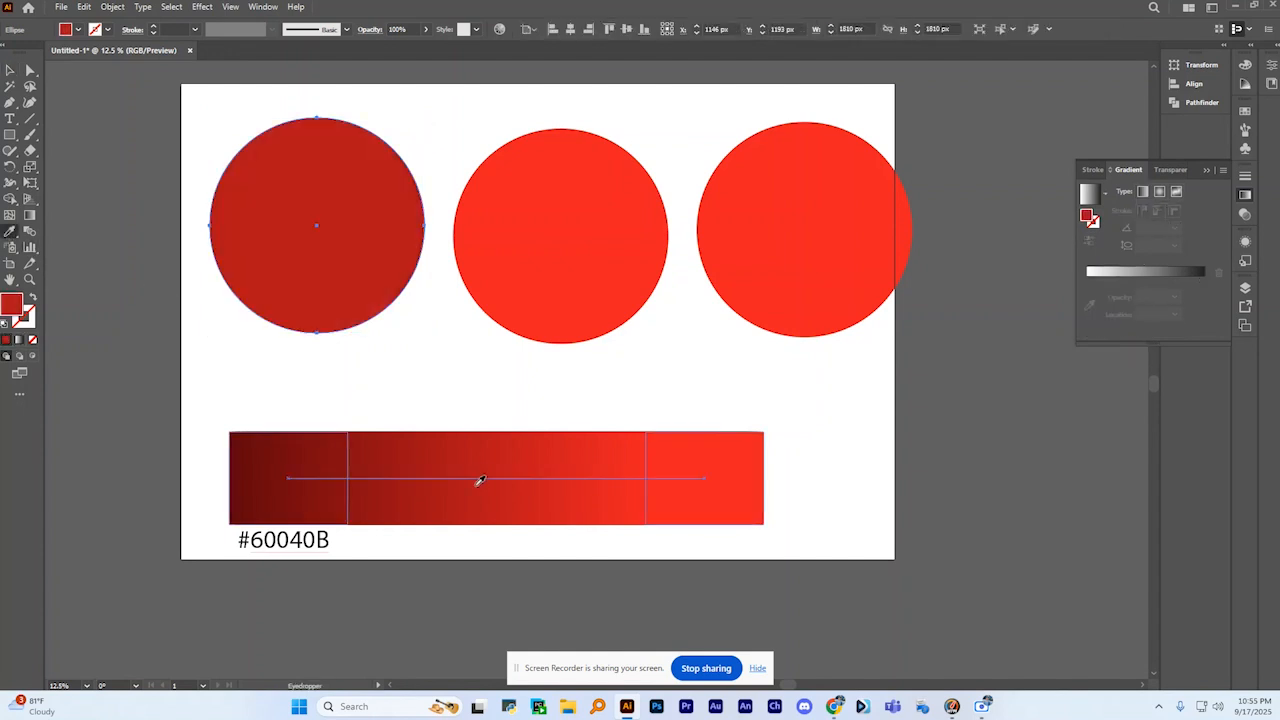
left_click(10, 70)
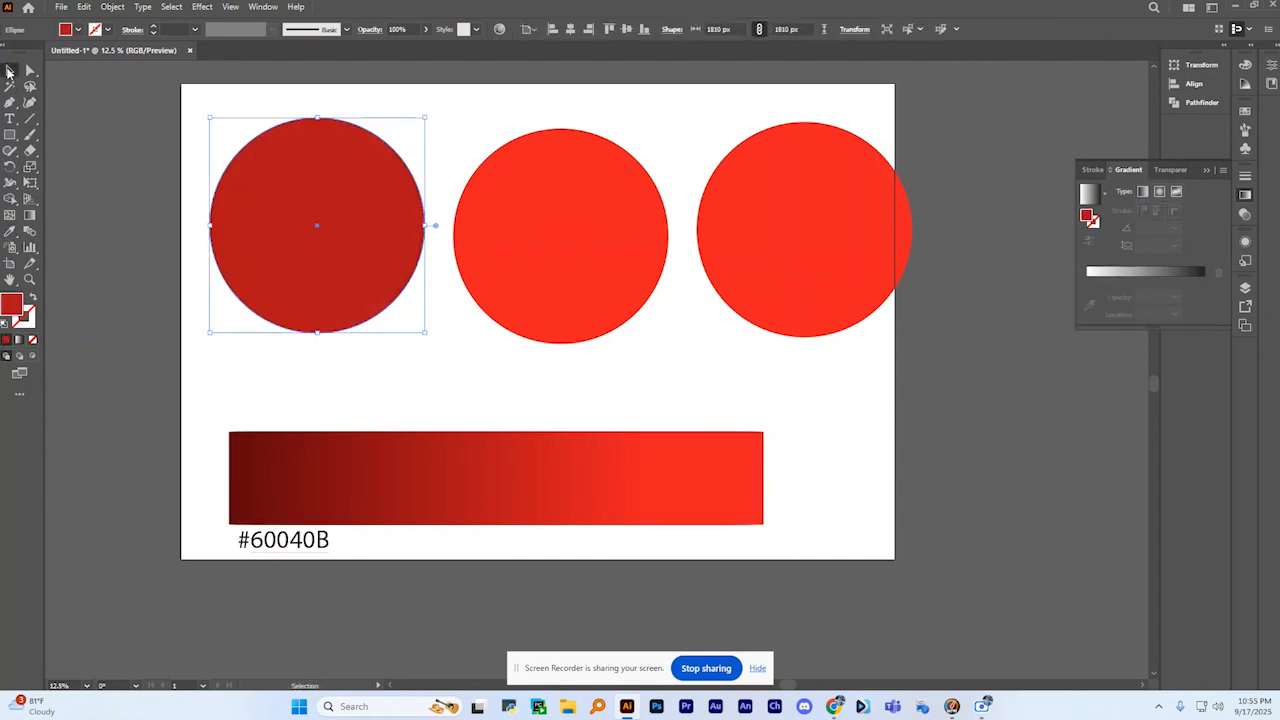
left_click(1167, 274)
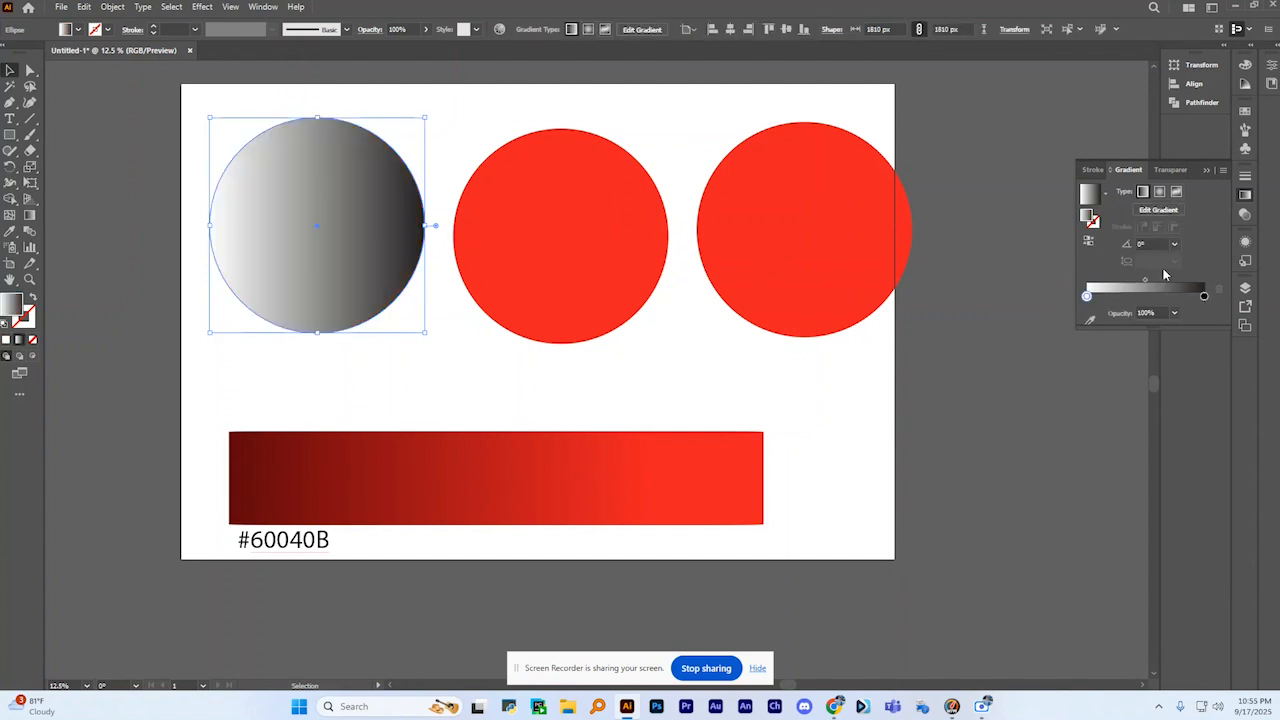
- Recolor the first circle's gradient with dark red sampled from the bar's dark end and bright red from its bright end
left_click(1090, 322)
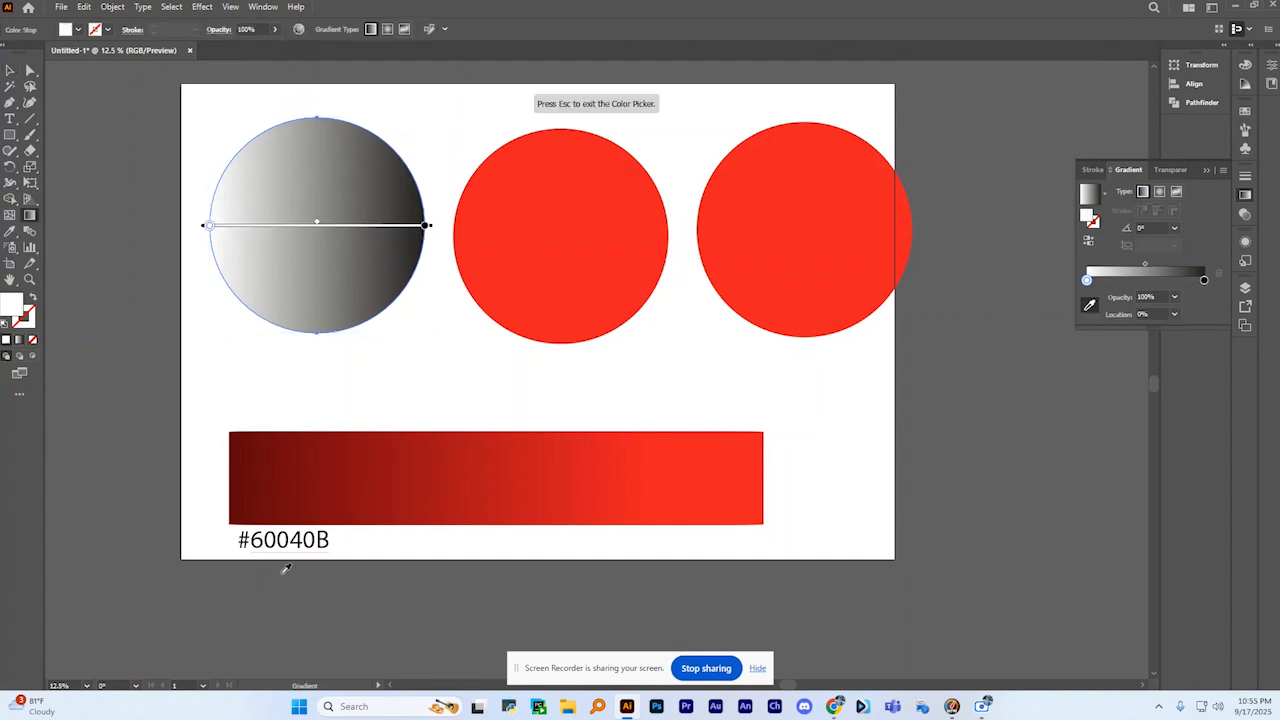
left_click(242, 438)
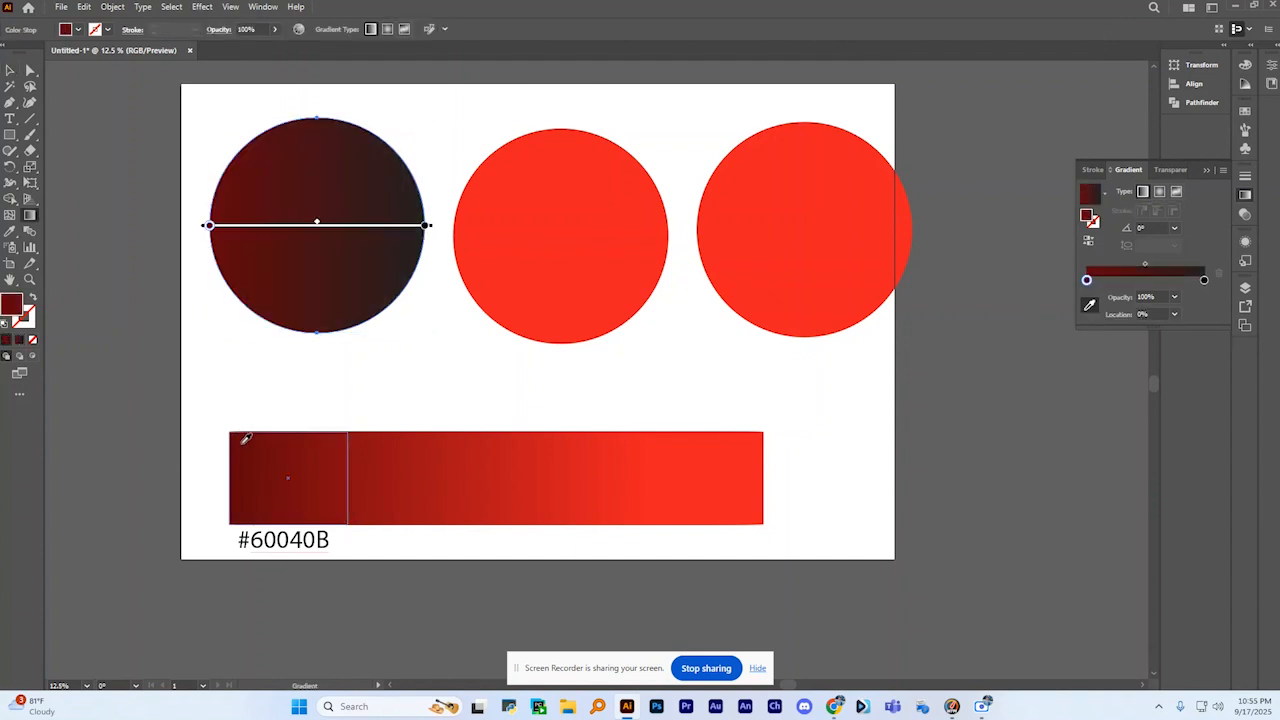
left_click(1204, 280)
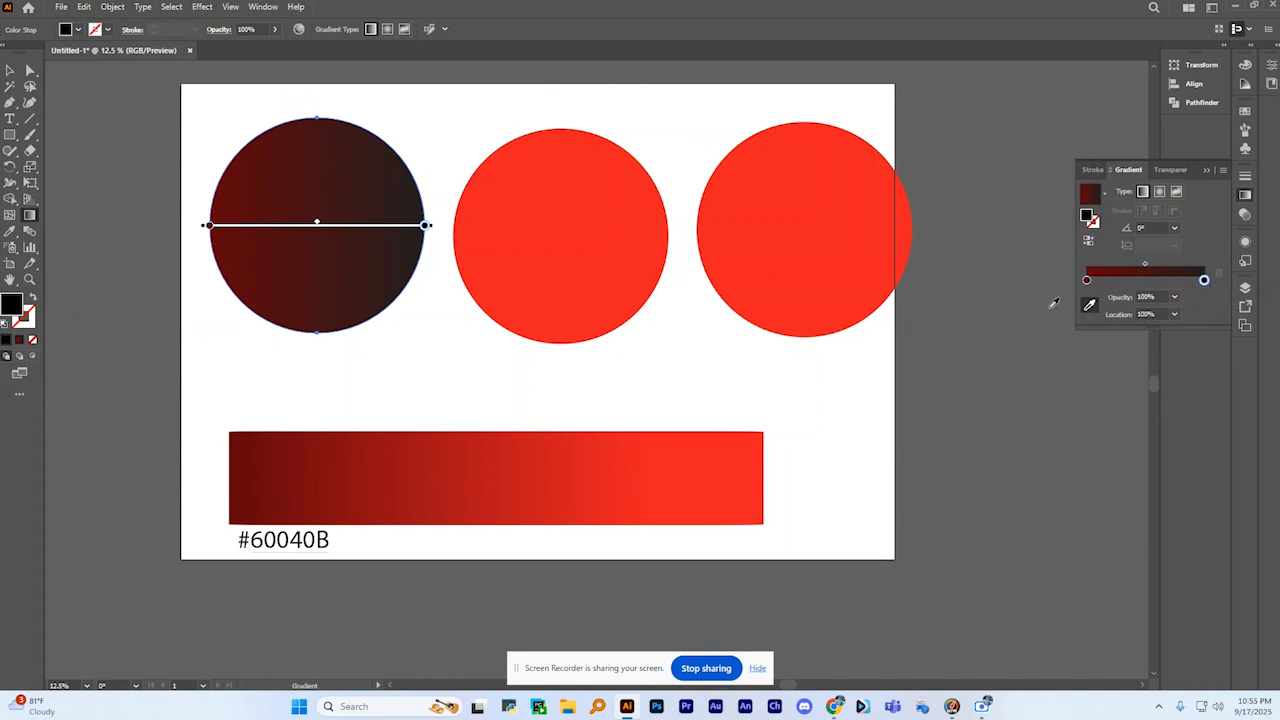
left_click(762, 448)
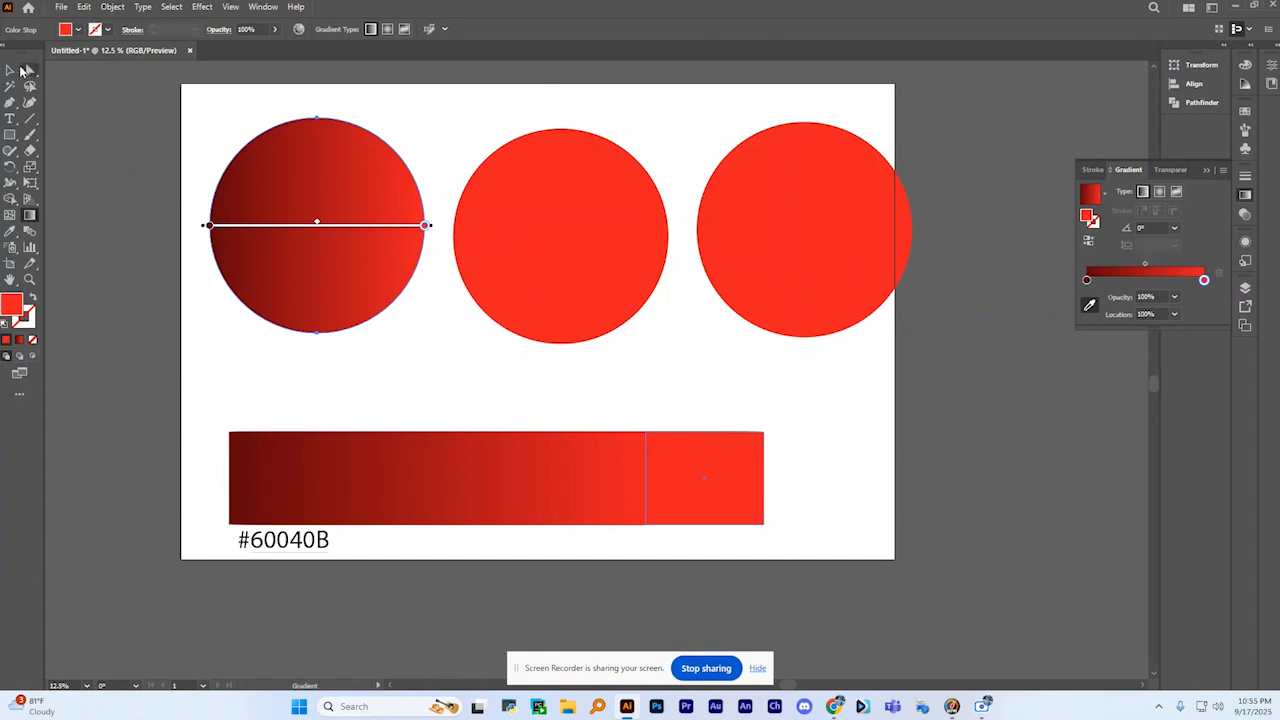
key("v")
scroll(441, 157, "up", 1)
left_click(466, 136)
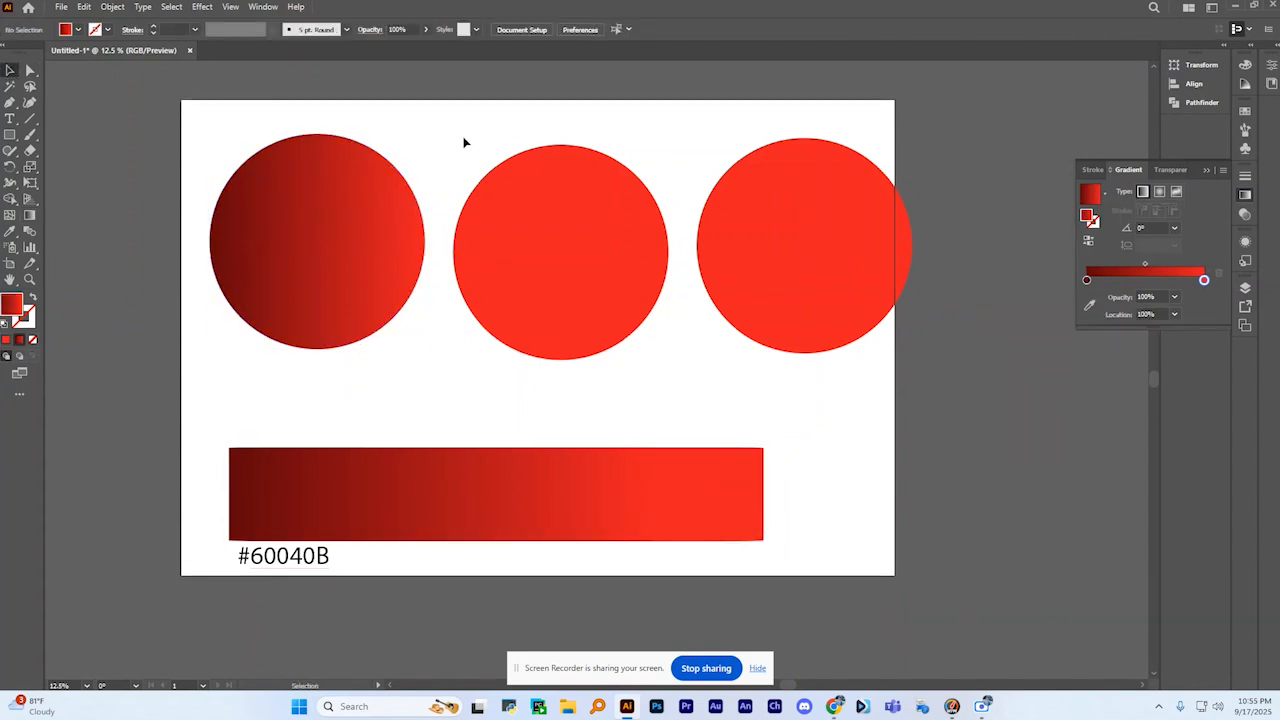
left_click(389, 203)
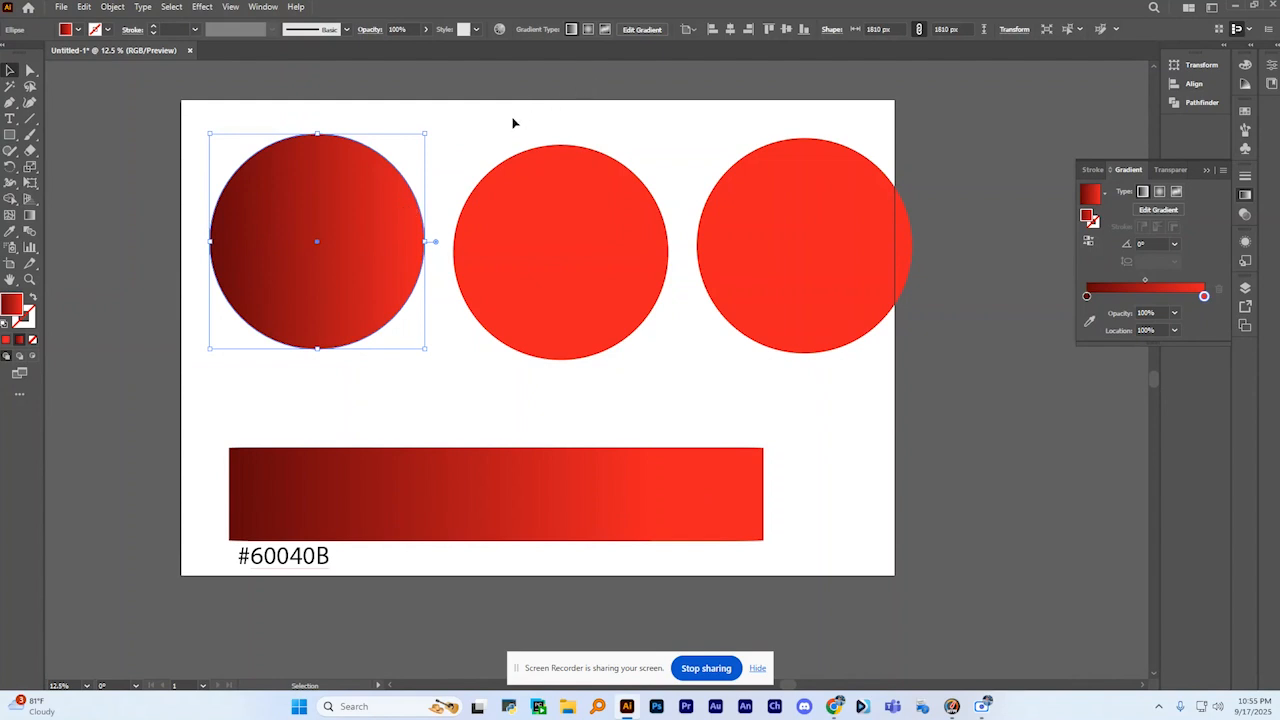
left_click(513, 123)
left_click(394, 214)
left_click(560, 200)
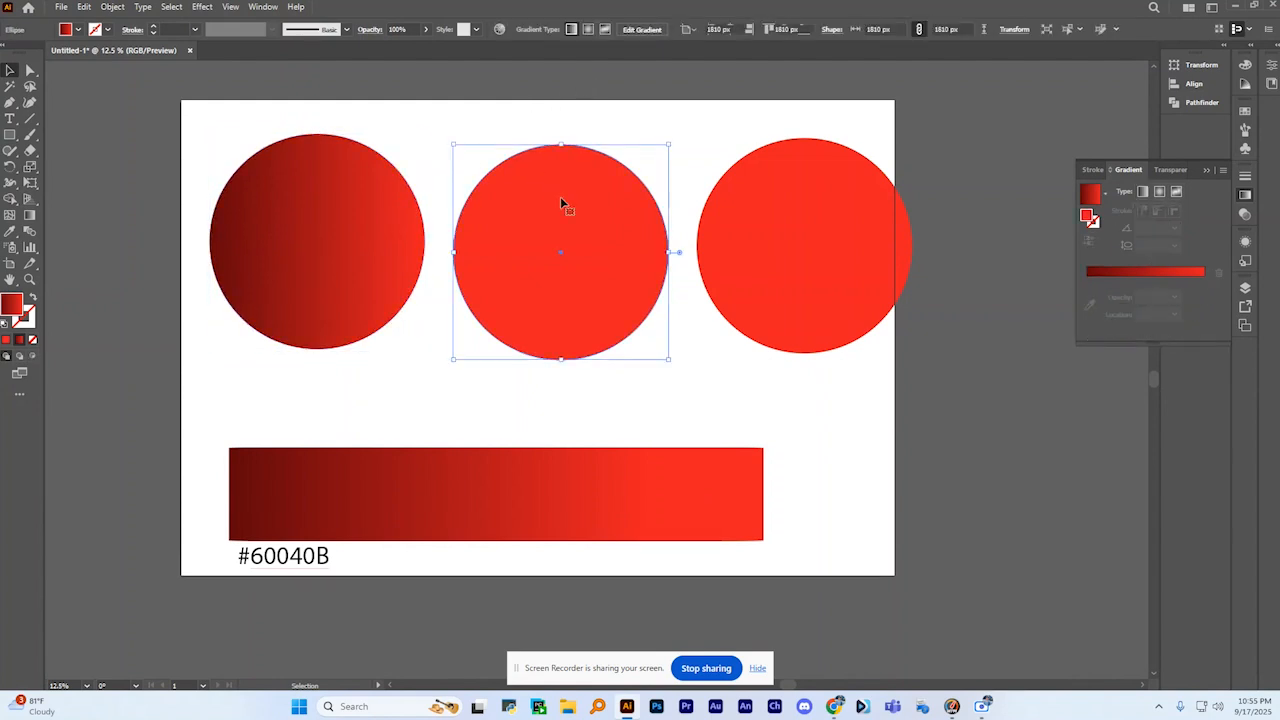
left_click(384, 208)
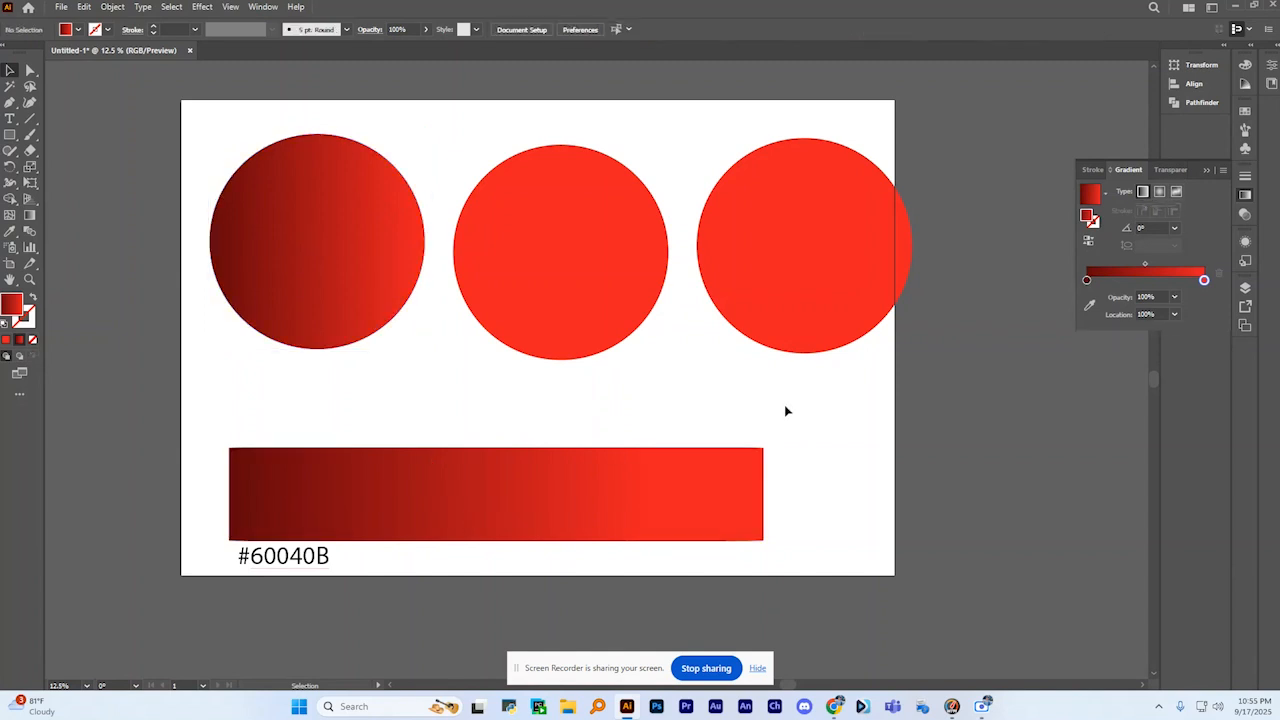
- Apply the same dark-to-bright red linear gradient to the middle circle
left_click(528, 313)
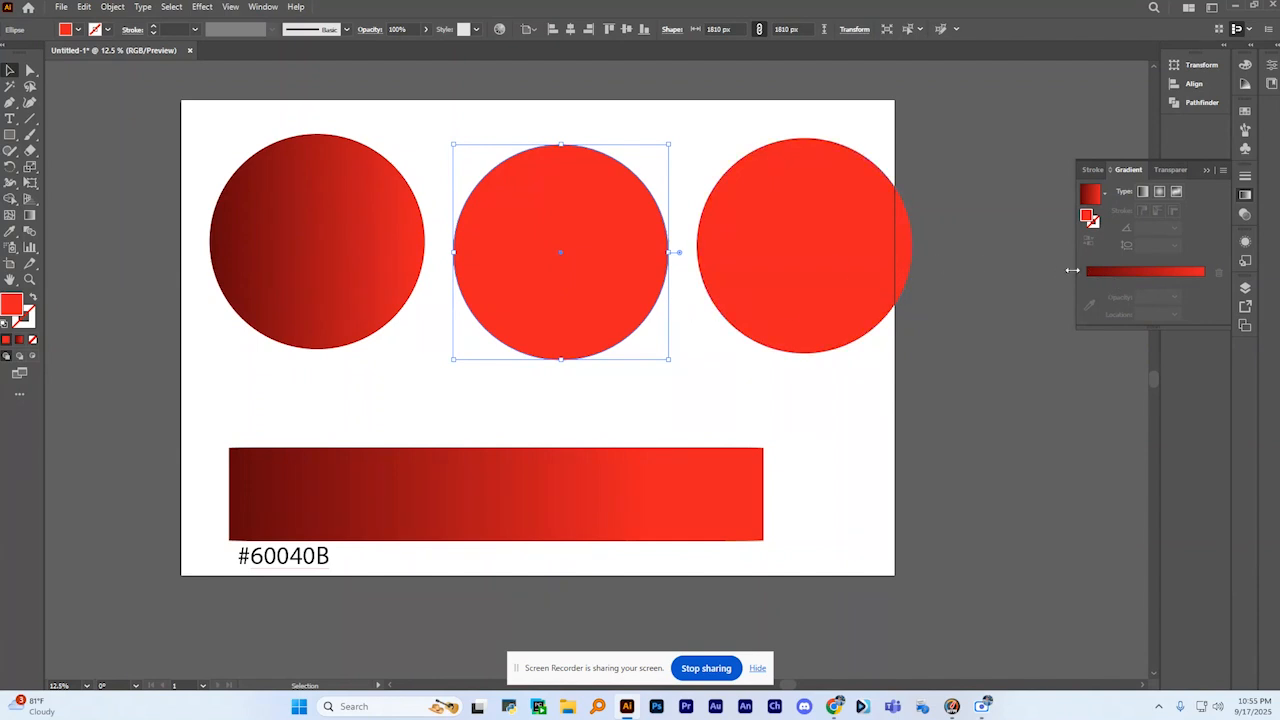
left_click(1154, 278)
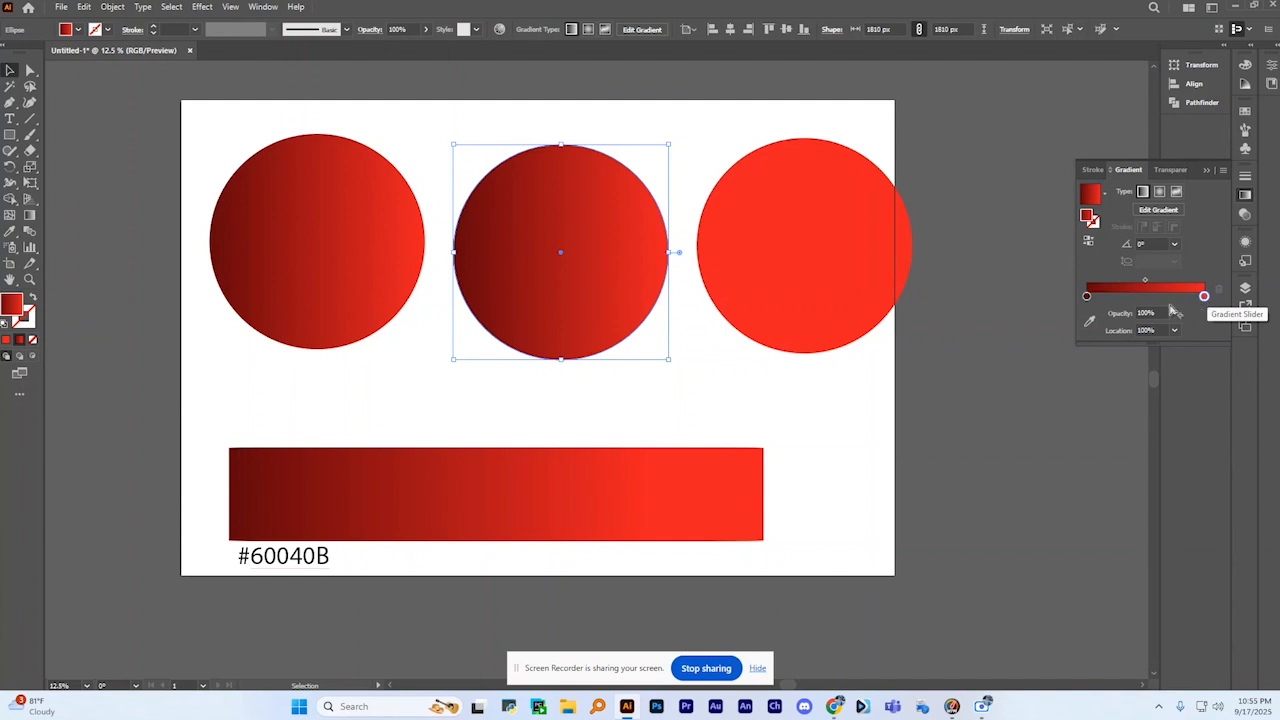
- Try moving the dark stop of the middle circle's gradient to about 47%, and undo the move
left_click(1087, 297)
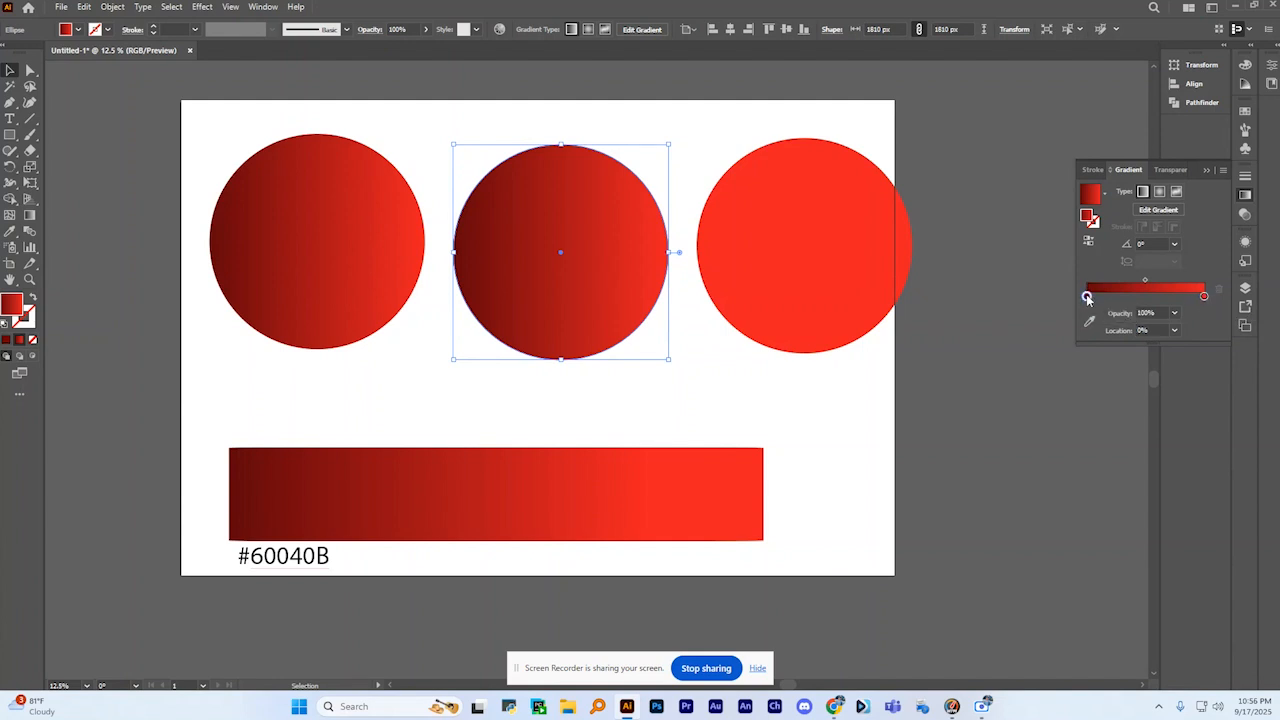
left_click_drag(1087, 297, 1143, 298)
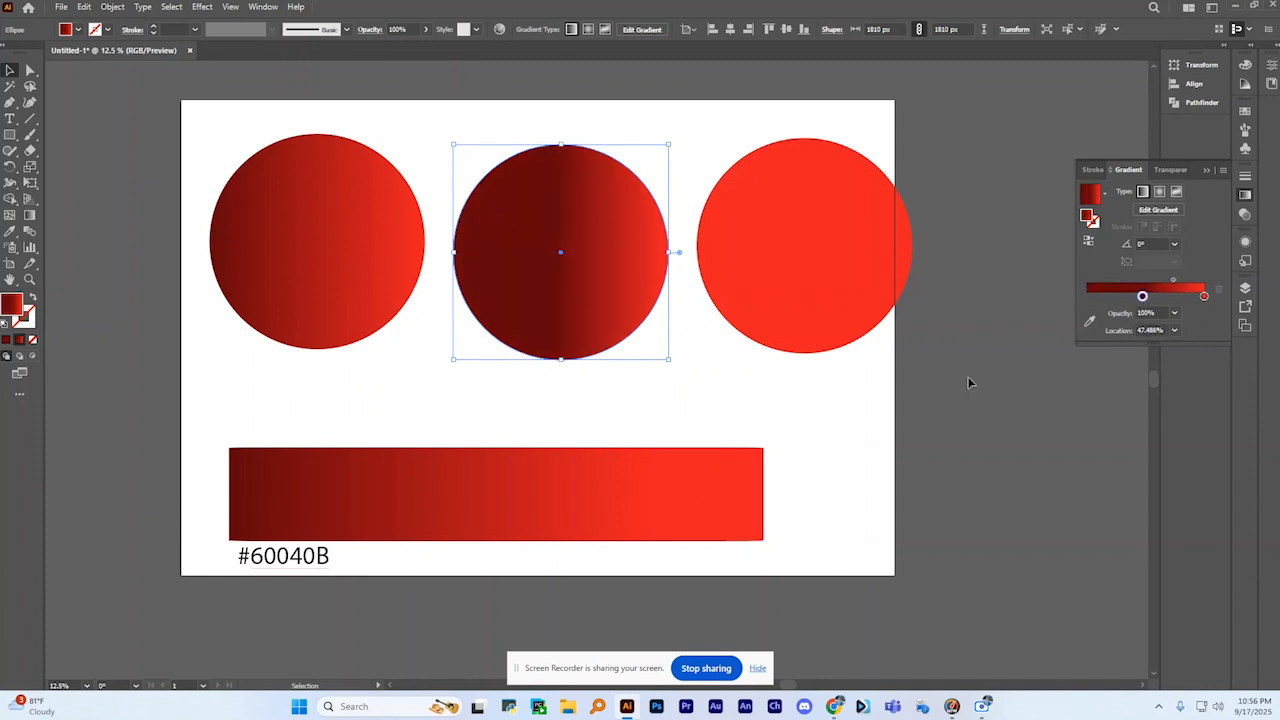
left_click(1089, 322)
key("ctrl+z")
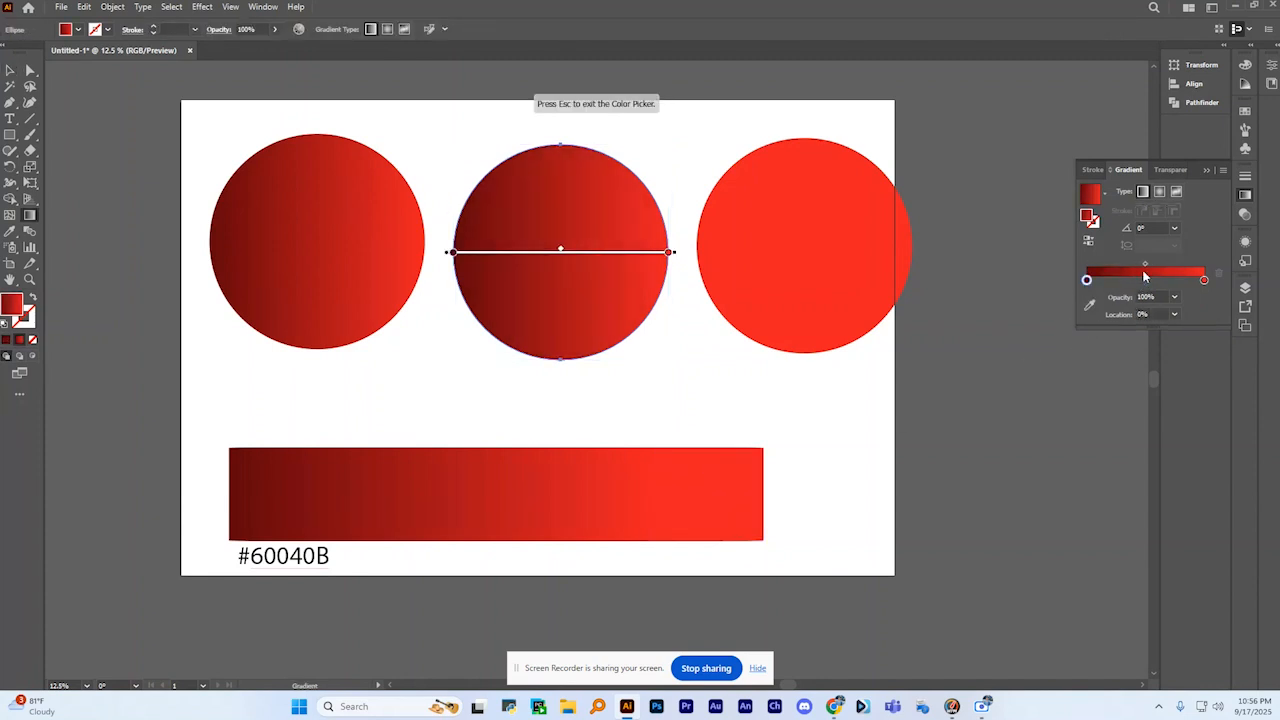
- Add a third color stop at about 42% to the middle circle's gradient and color it with a darker medium red sampled from the bar
left_click_drag(1095, 280, 1139, 283)
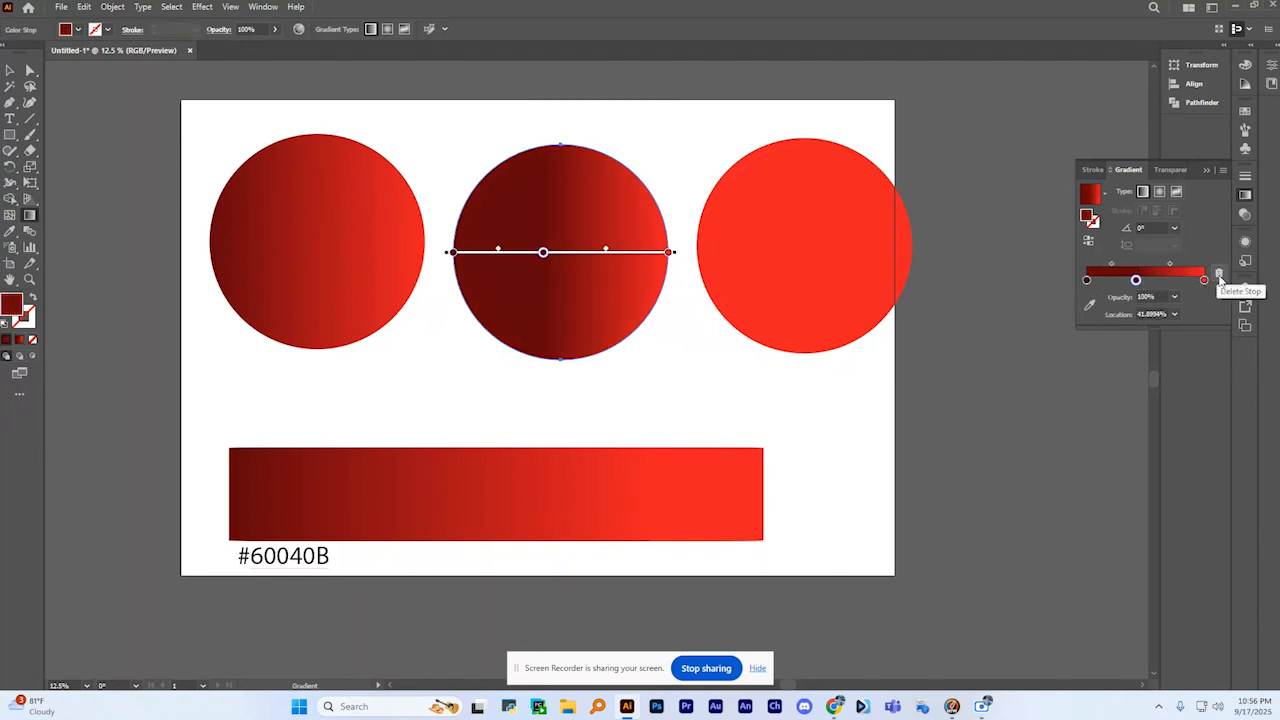
left_click(1089, 306)
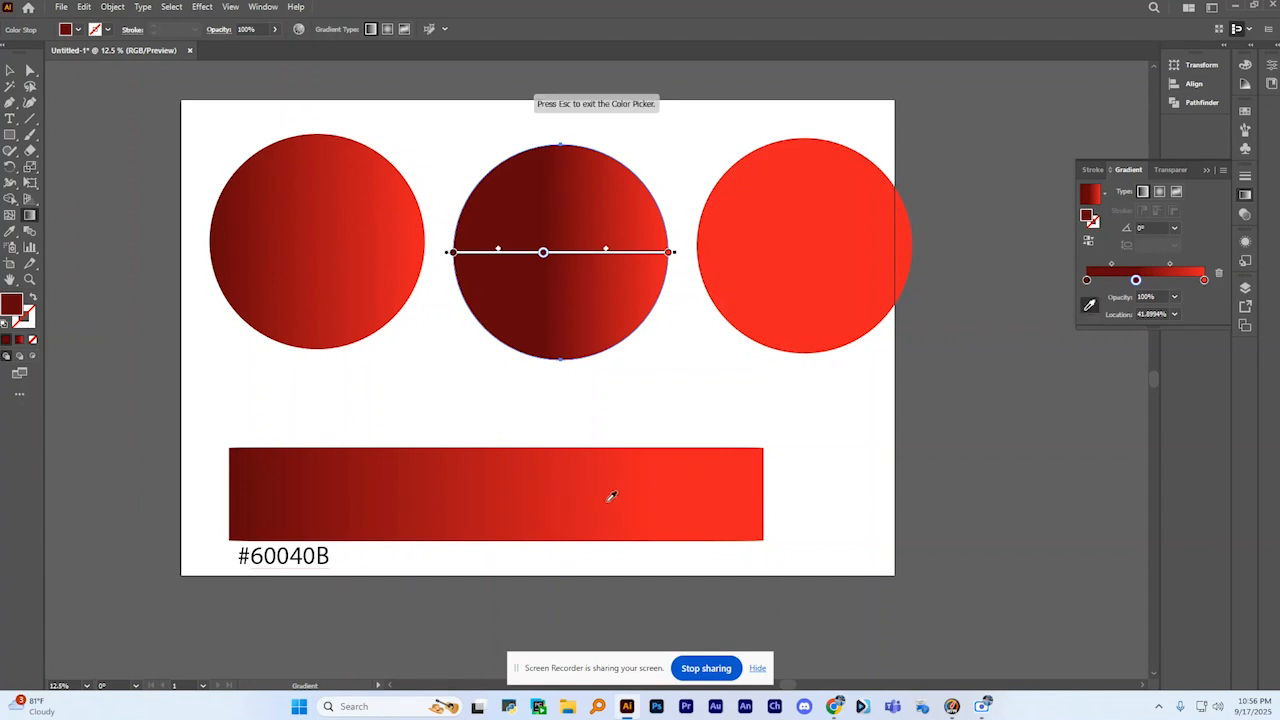
left_click(496, 473)
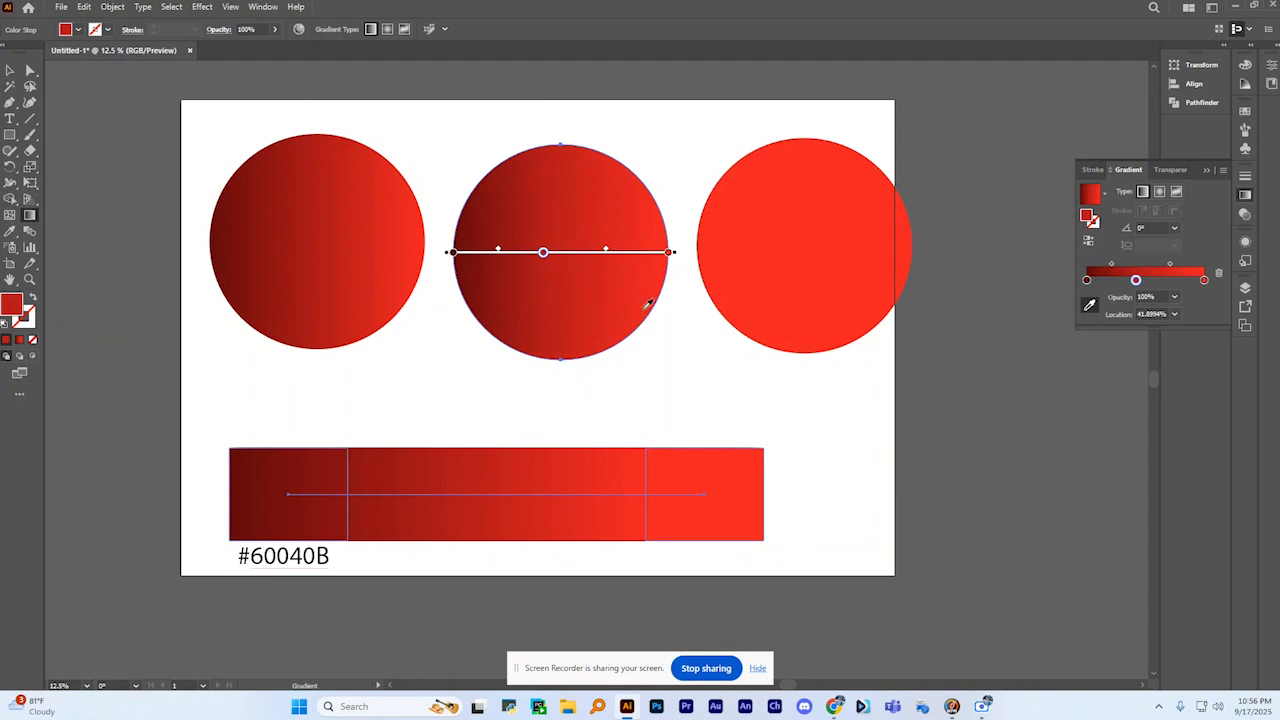
scroll(648, 303, "up", 3)
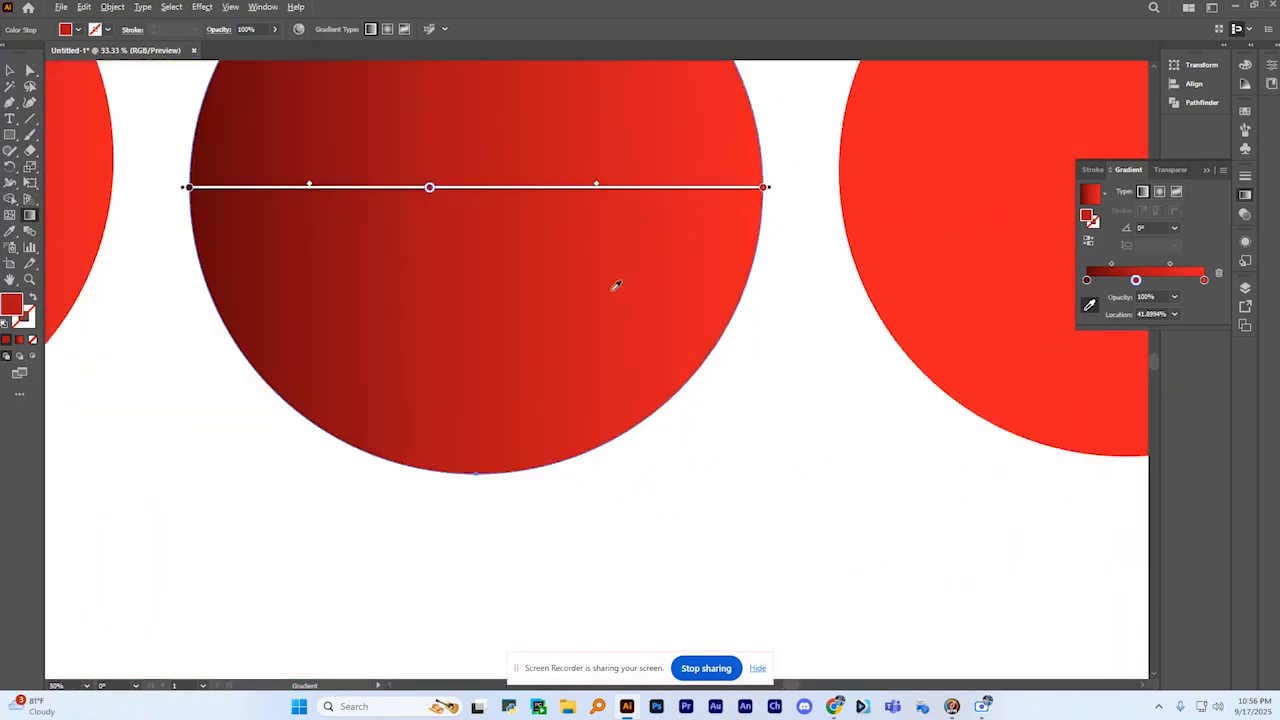
scroll(616, 285, "down", 2)
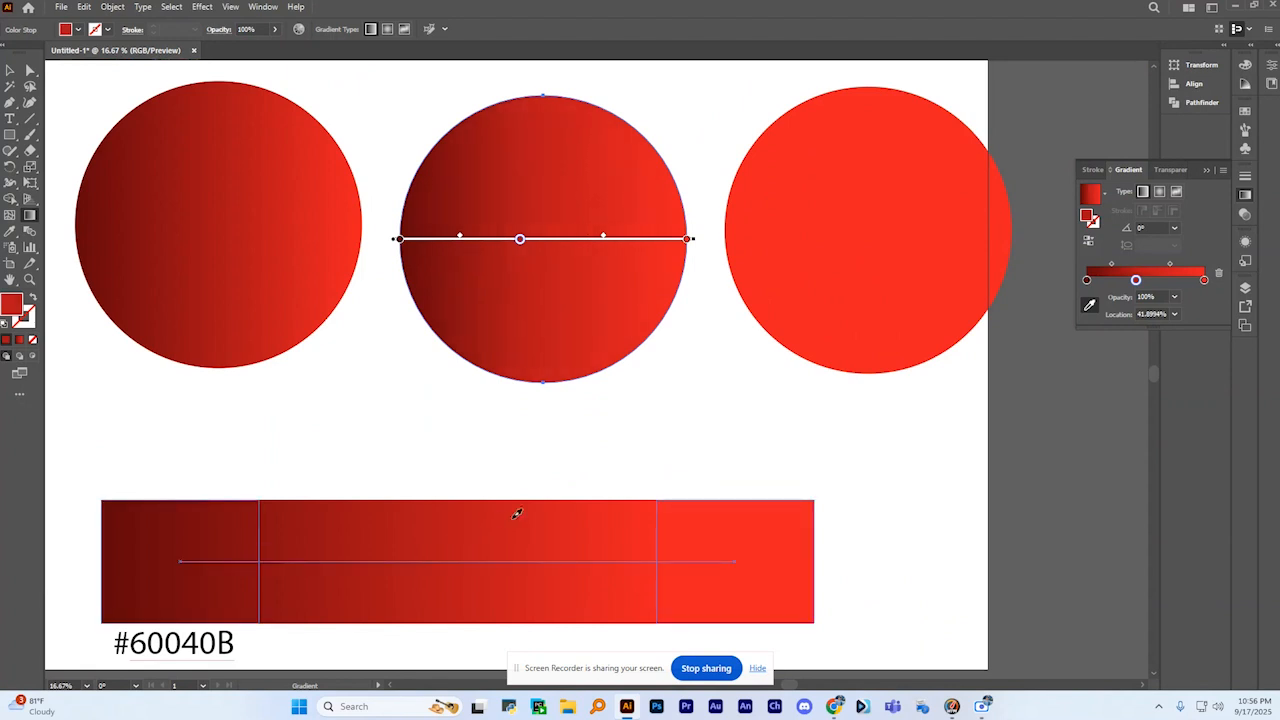
left_click(320, 500)
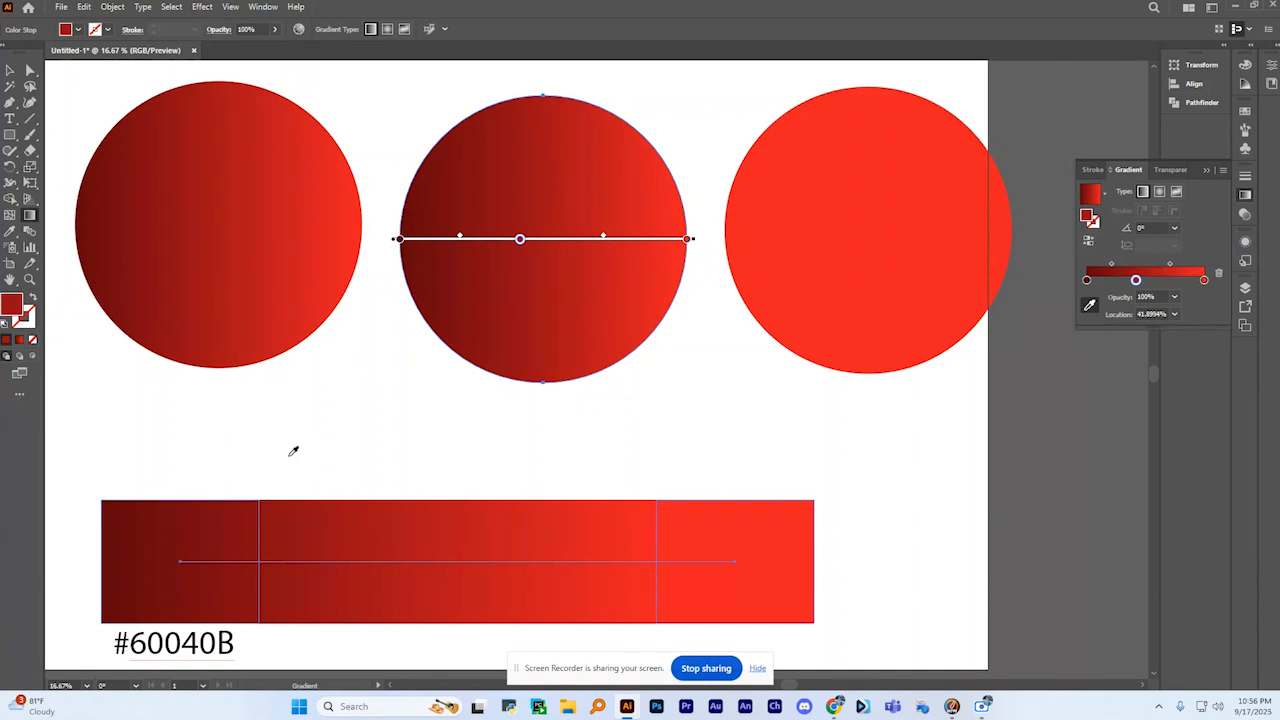
left_click(7, 71)
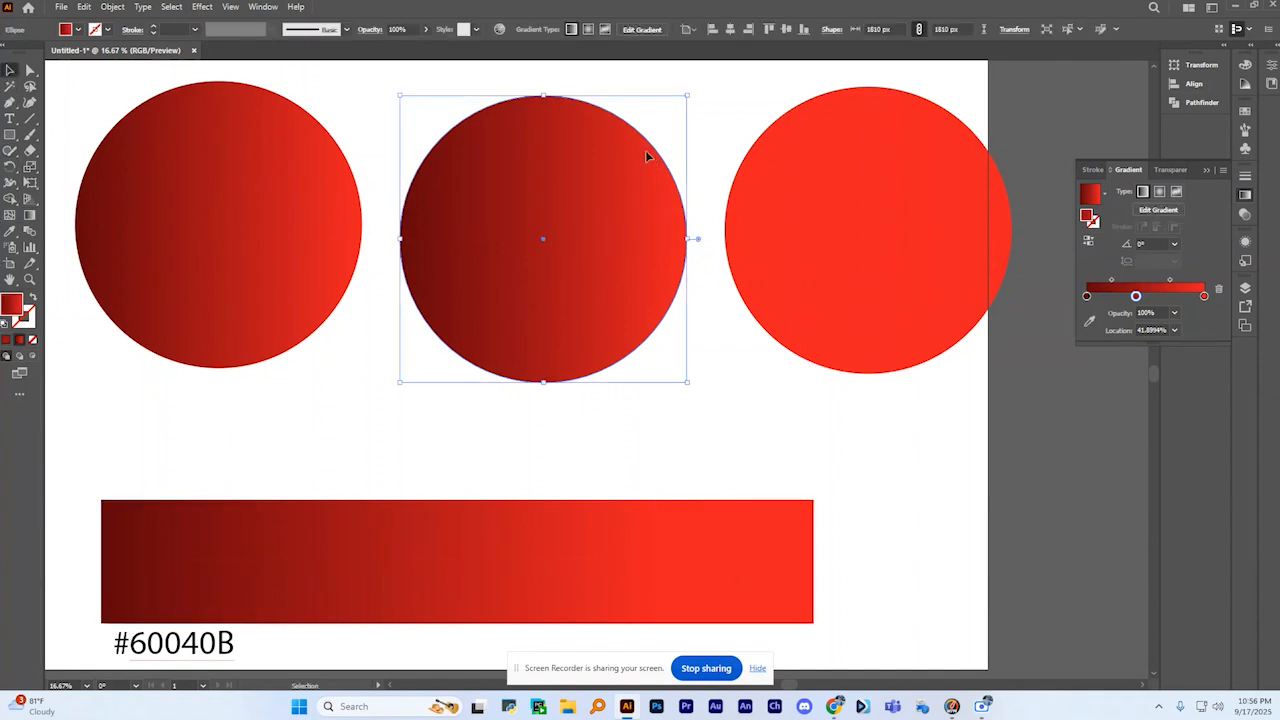
- Move the middle circle slightly toward the first circle
scroll(645, 150, "down", 1)
scroll(525, 130, "up", 1)
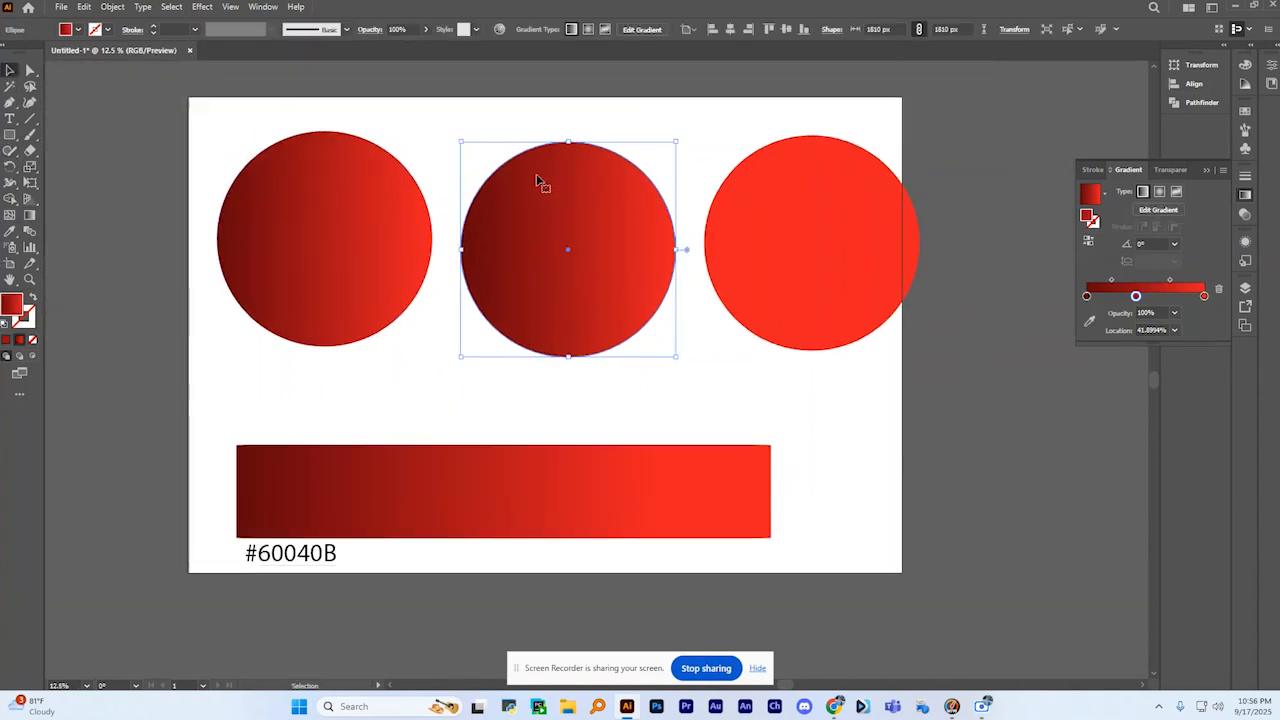
left_click(580, 106)
left_click_drag(575, 237, 569, 231)
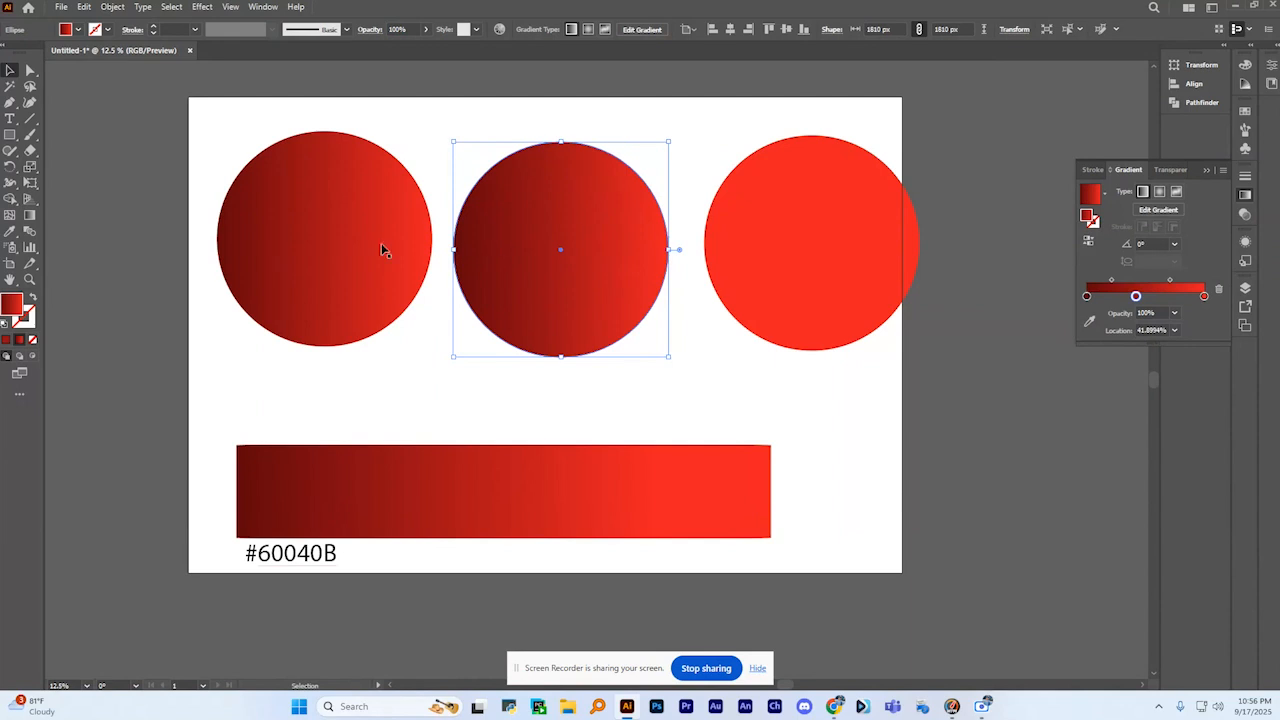
- Redraw the middle circle's gradient in several directions with the Gradient tool, ending diagonally from its upper right to its lower left at about -129°
left_click(29, 218)
left_click_drag(556, 141, 632, 318)
left_click_drag(587, 131, 539, 344)
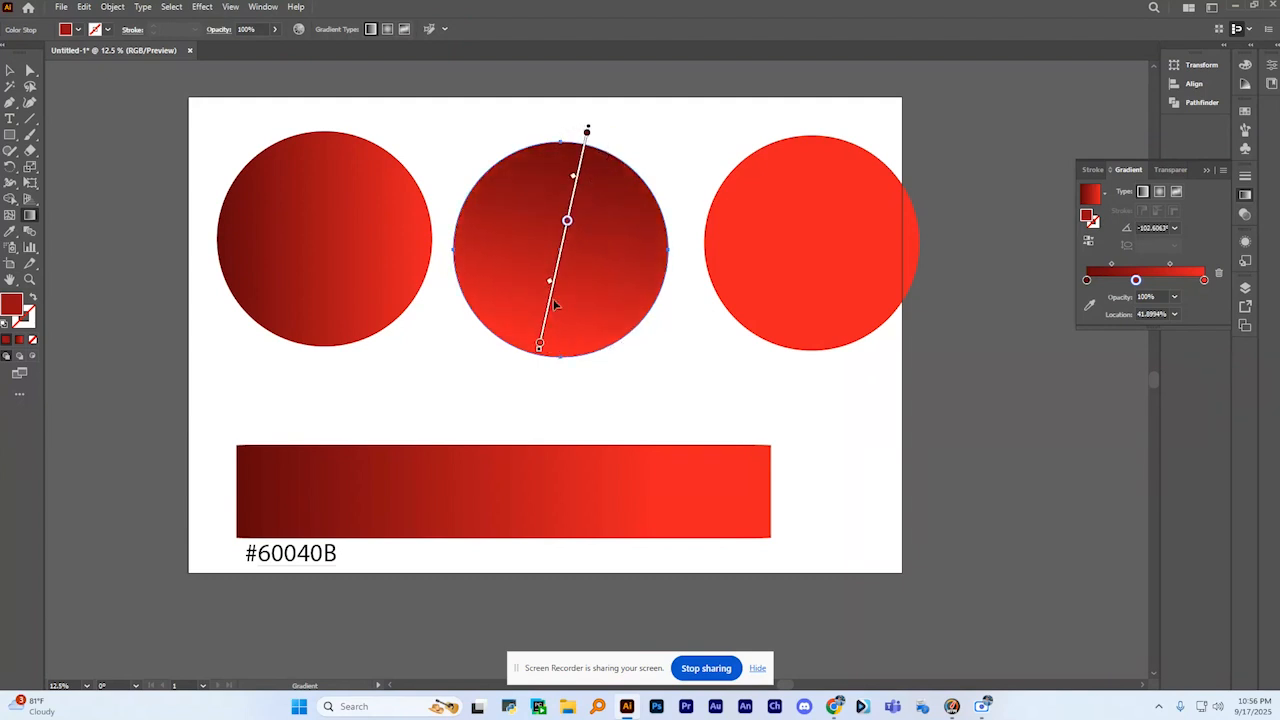
left_click_drag(561, 131, 561, 363)
left_click_drag(451, 245, 684, 248)
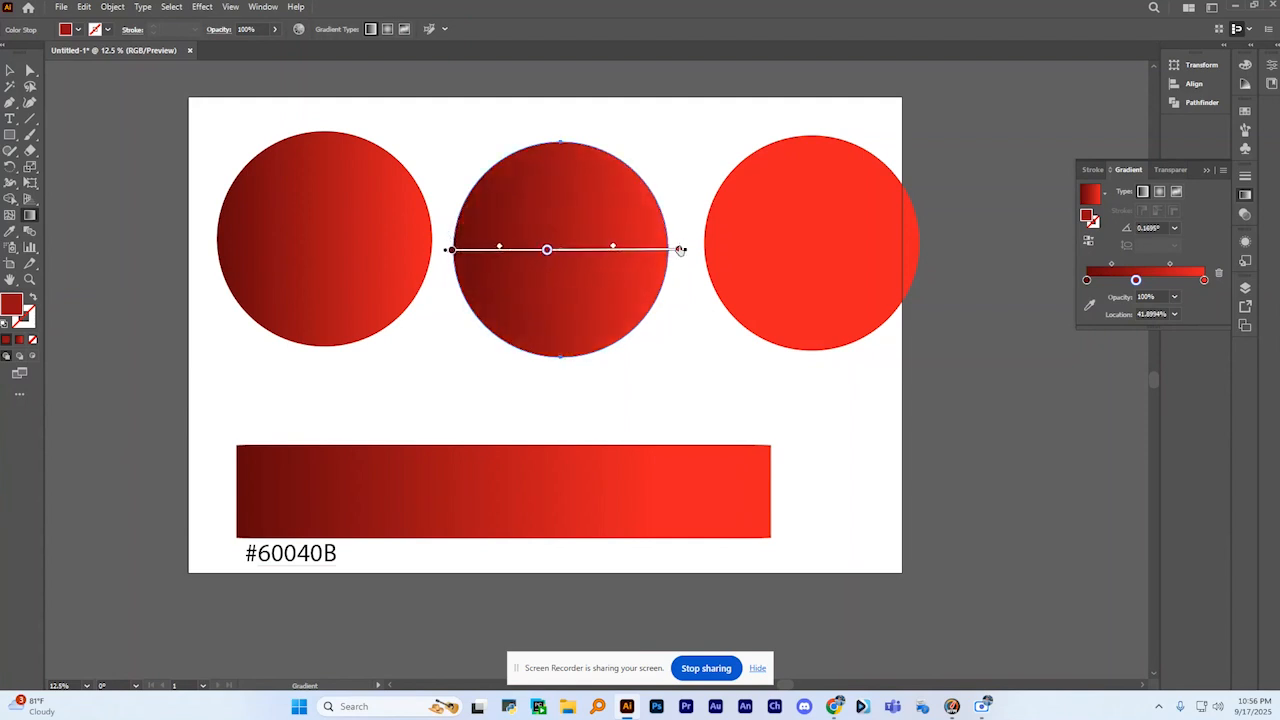
mouse_move(572, 124)
left_mouse_down()
mouse_move(580, 251)
mouse_move(558, 364)
left_mouse_up()
mouse_move(505, 145)
left_mouse_down()
mouse_move(629, 277)
mouse_move(632, 326)
left_mouse_up()
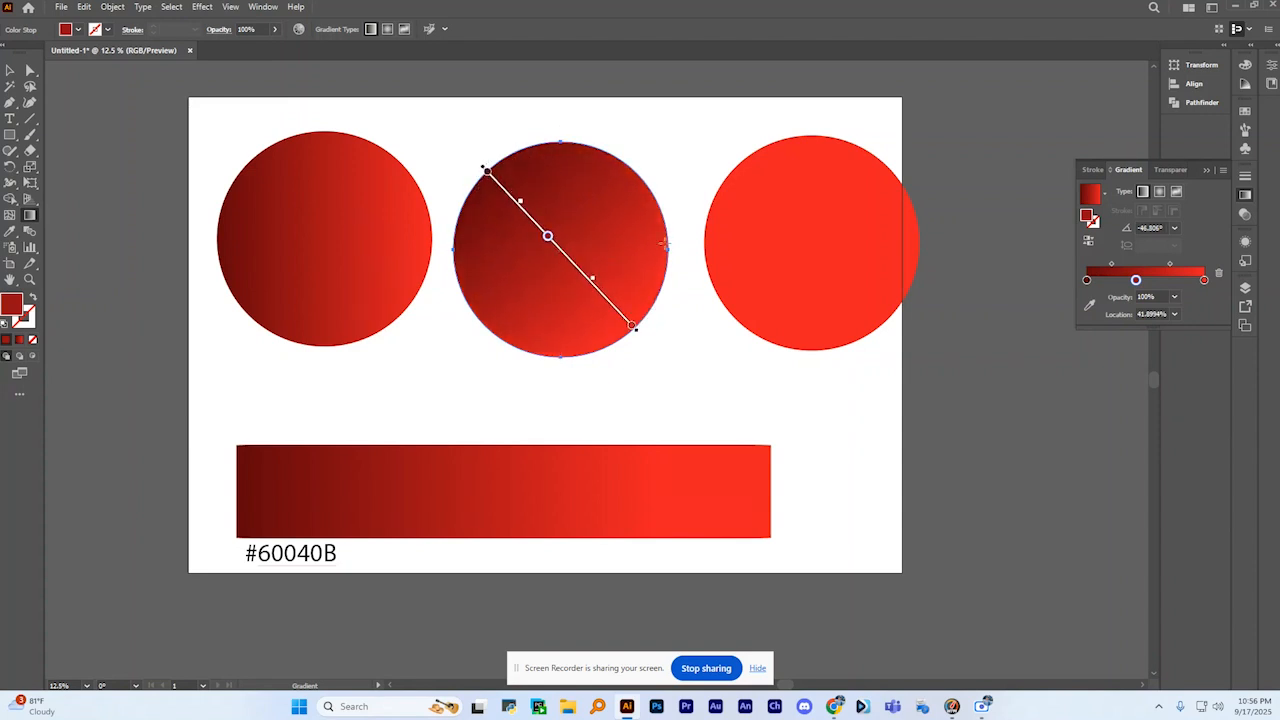
left_click_drag(654, 157, 577, 236)
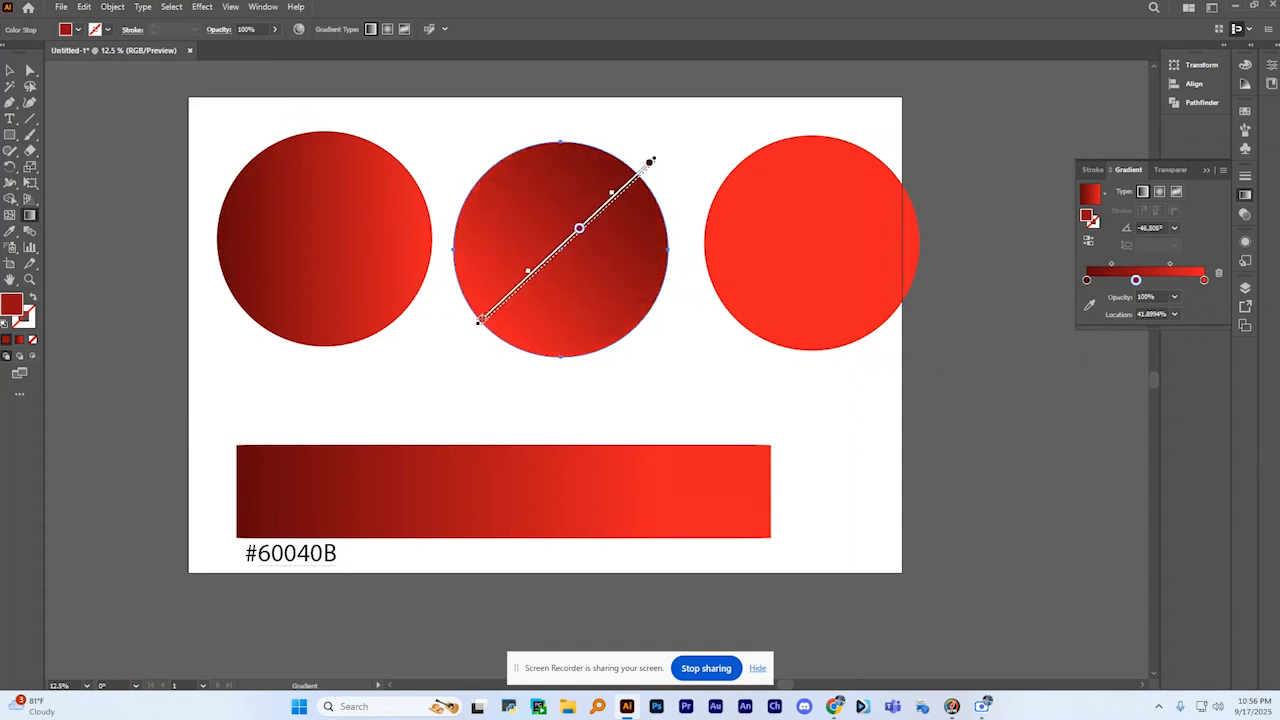
left_click_drag(491, 143, 643, 337)
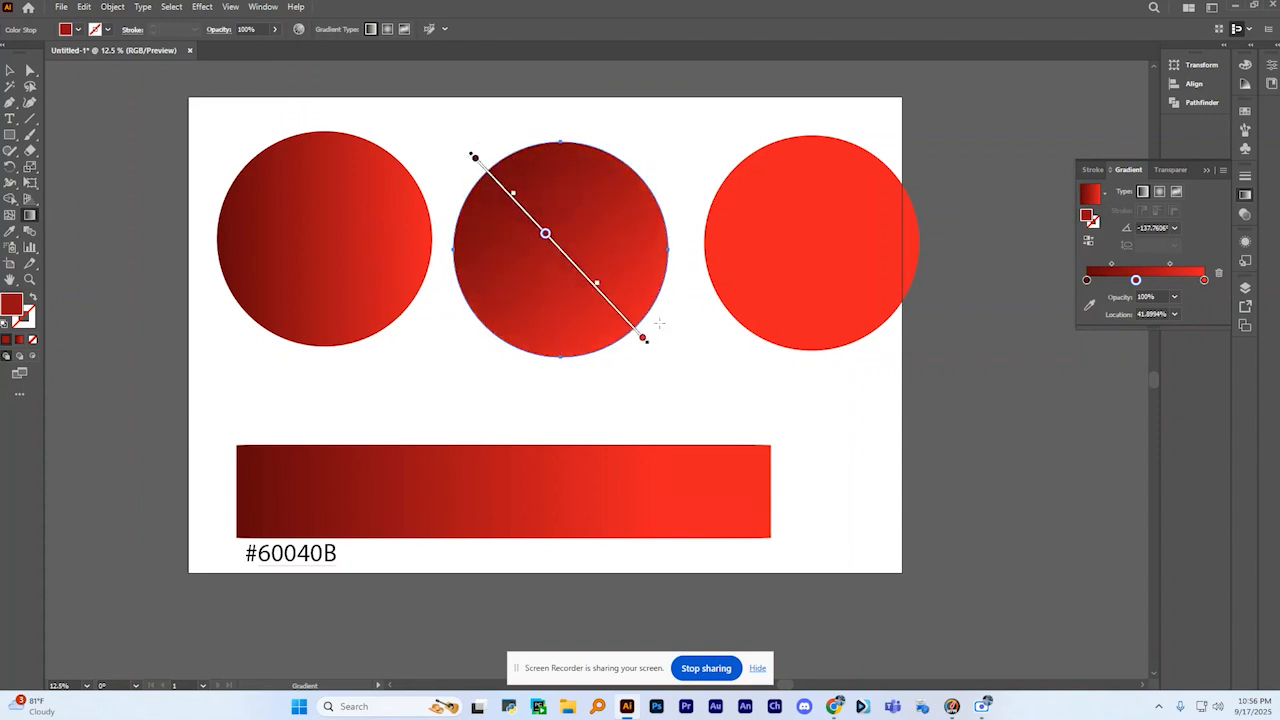
left_click_drag(636, 150, 491, 336)
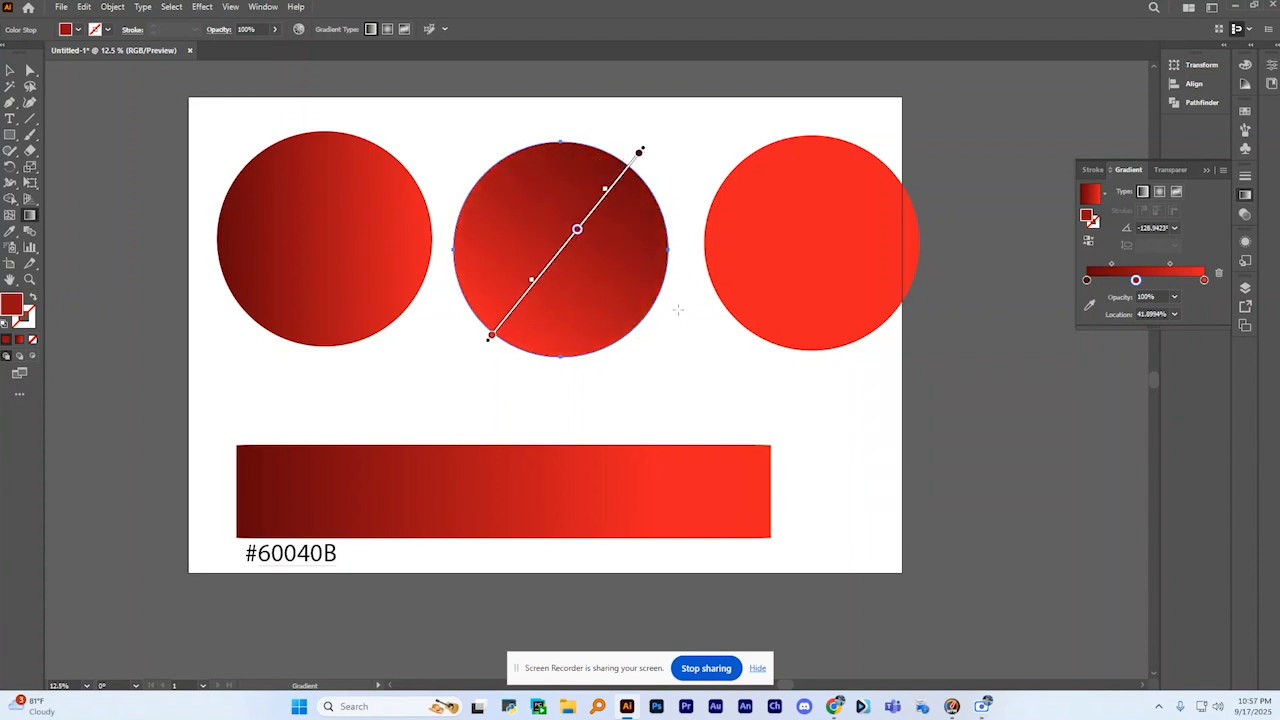
- Reverse the middle circle's gradient and reverse it back, and save the gradient as a new swatch
left_click(1092, 240)
left_click(1089, 243)
left_click(1105, 196)
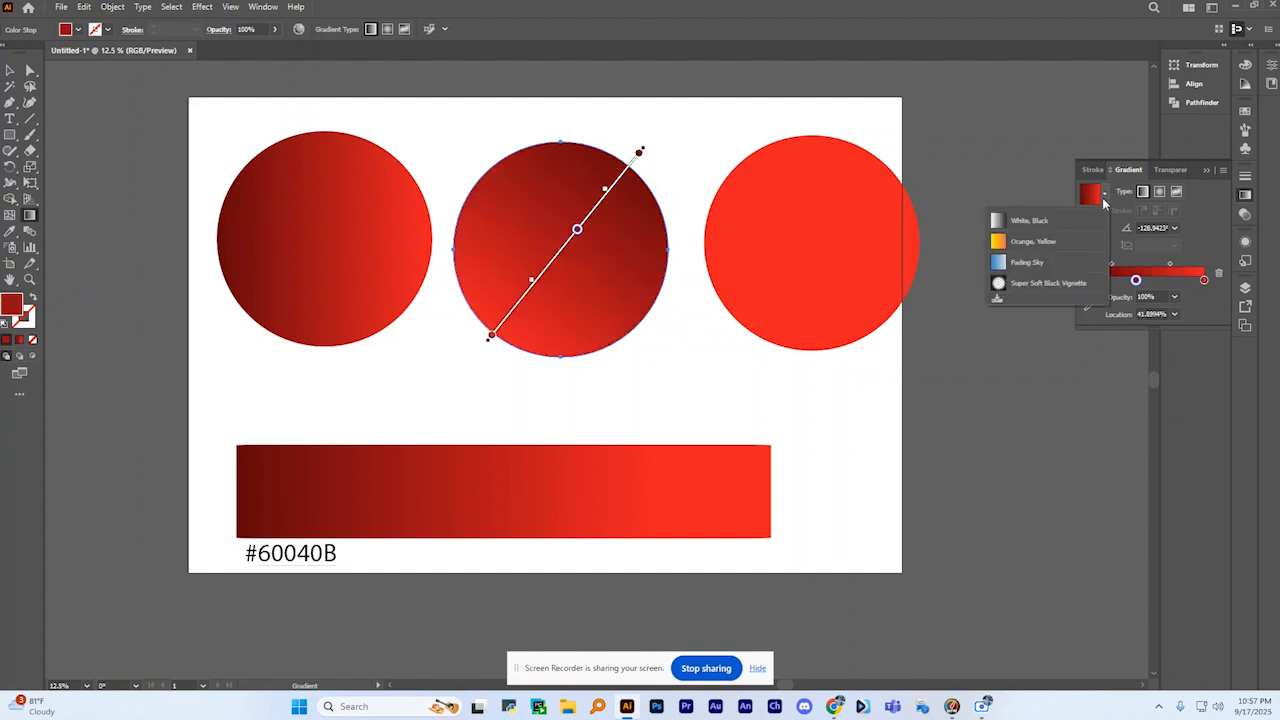
left_click(998, 299)
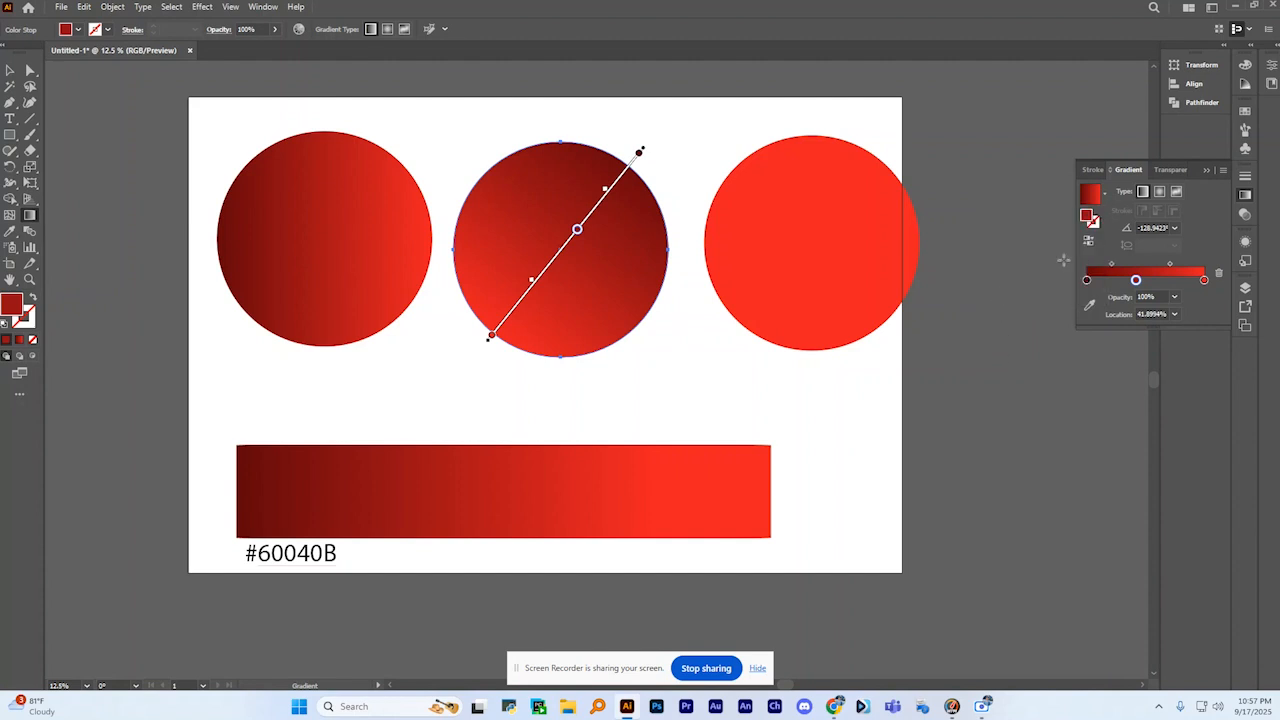
- Check the saved gradient swatches, try the Orange, Yellow preset on the middle circle, and undo it
left_click(1105, 194)
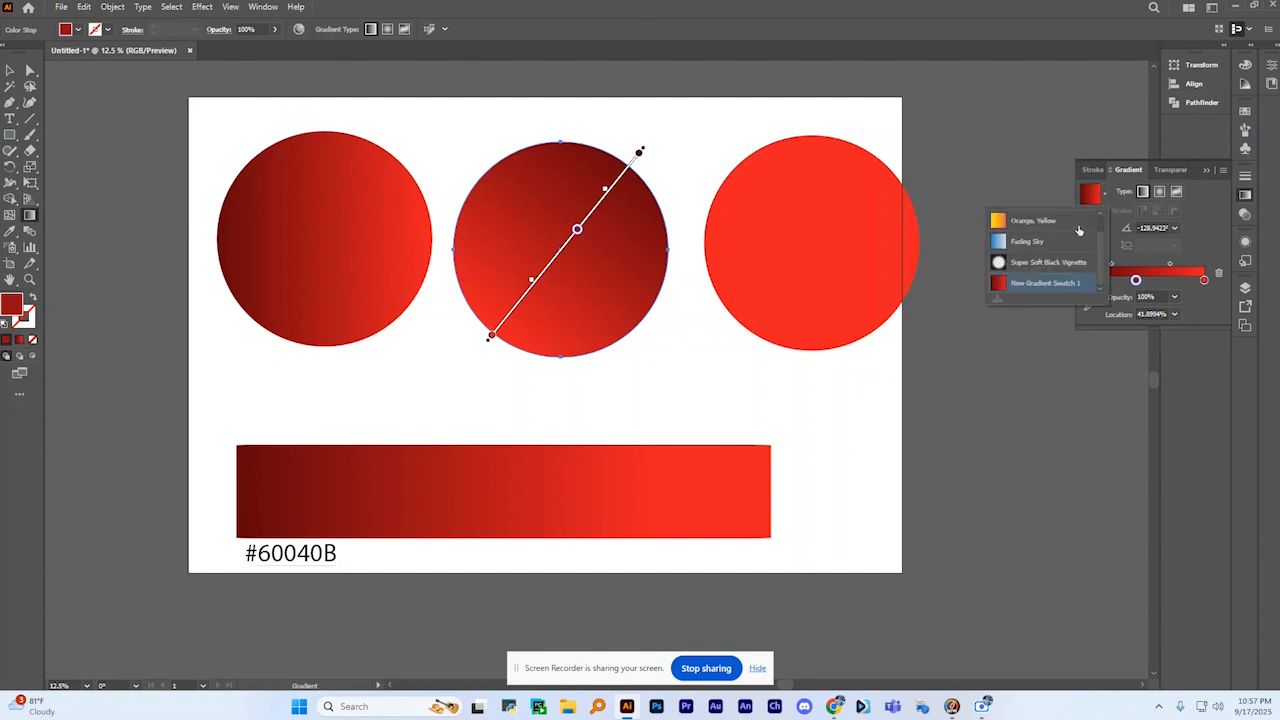
scroll(1078, 231, "up", 1)
scroll(1068, 226, "down", 1)
left_click_drag(1099, 268, 1101, 244)
left_click(1049, 241)
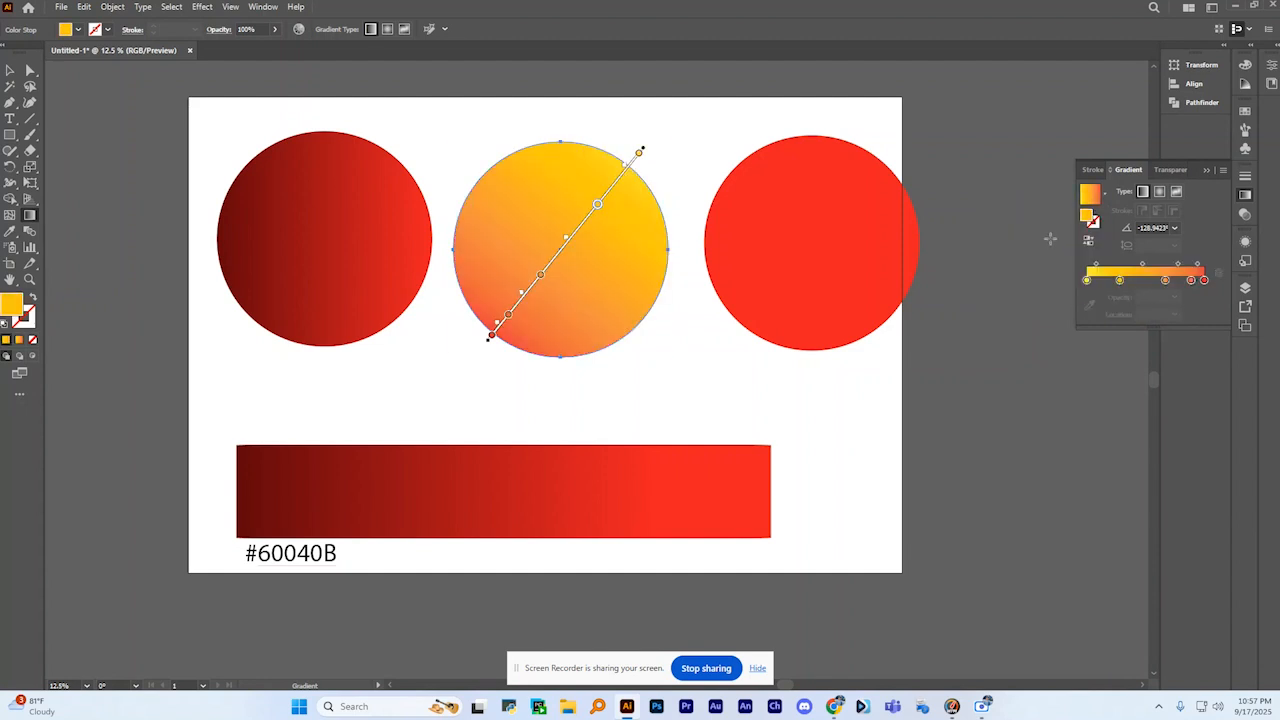
key("ctrl+z")
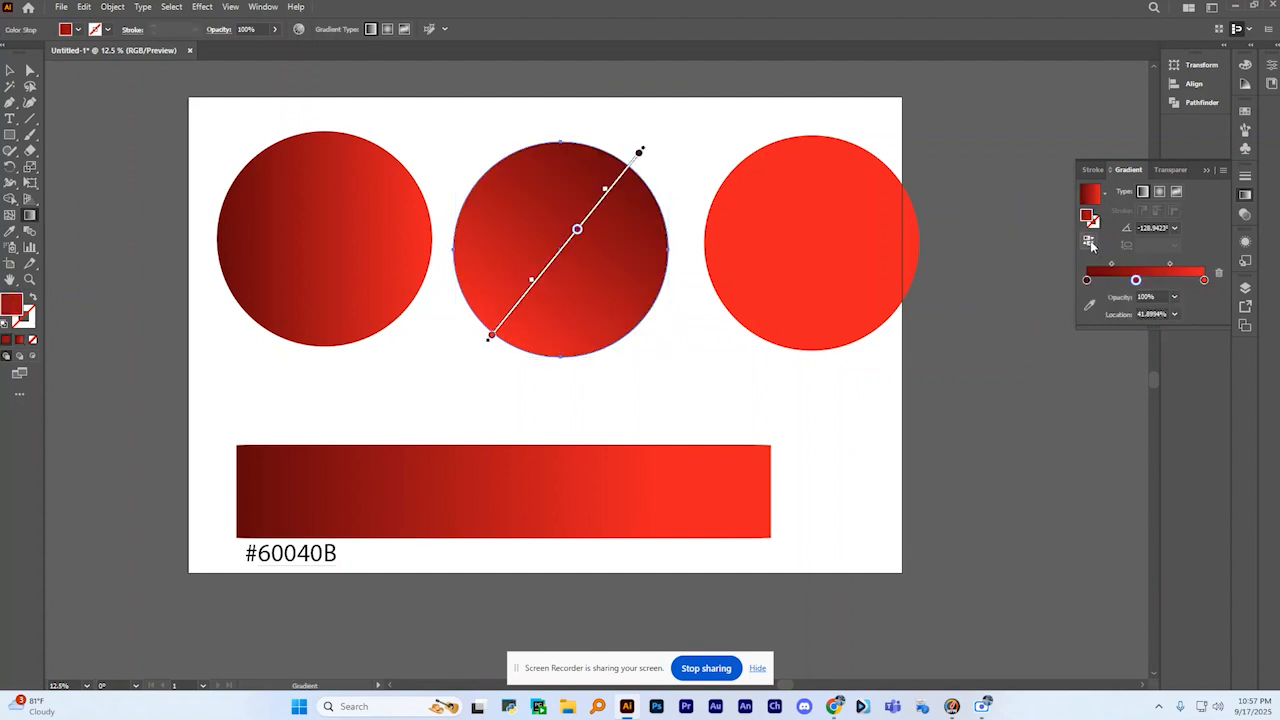
- Reverse the middle circle's gradient back and forth, ending with dark red at its upper right
left_click(1090, 241)
left_click(1090, 241)
left_click(1090, 241)
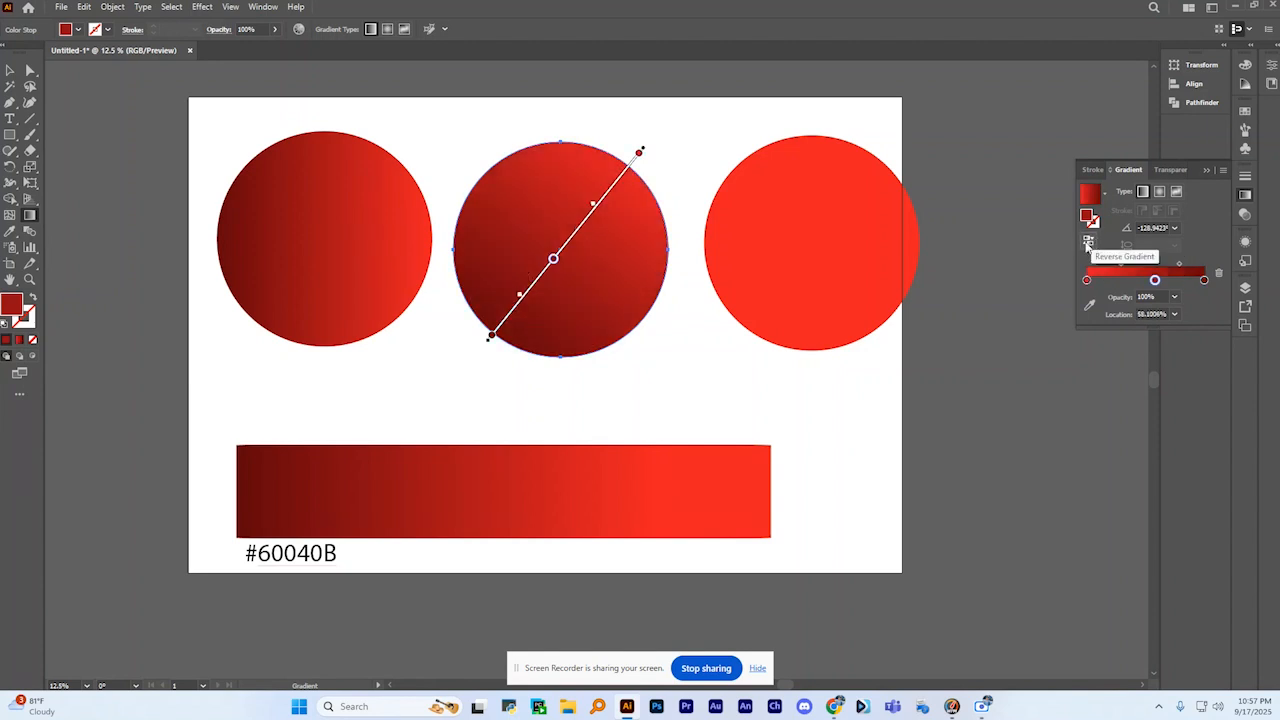
left_click(1089, 242)
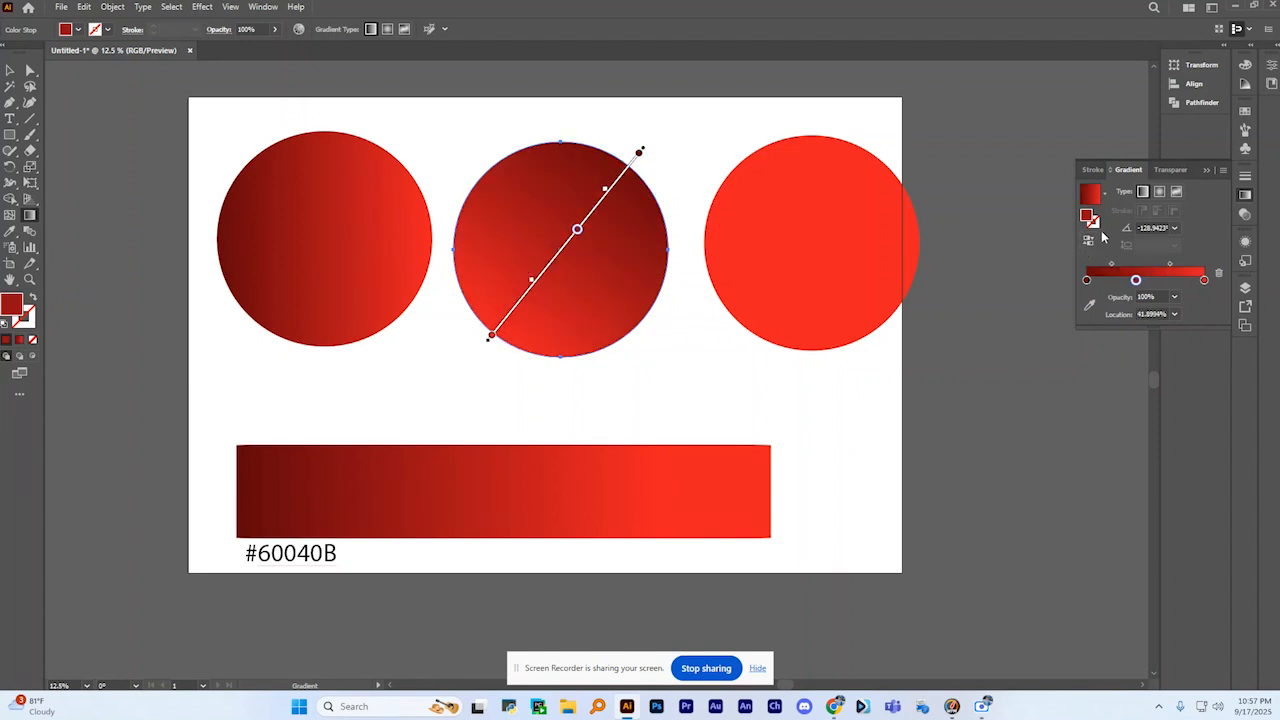
- Reverse the middle circle's gradient so bright red sits at its upper right, and move the intermediate dark red stop to about 29.6%
left_click(1090, 241)
left_click(1087, 246)
left_click(1089, 242)
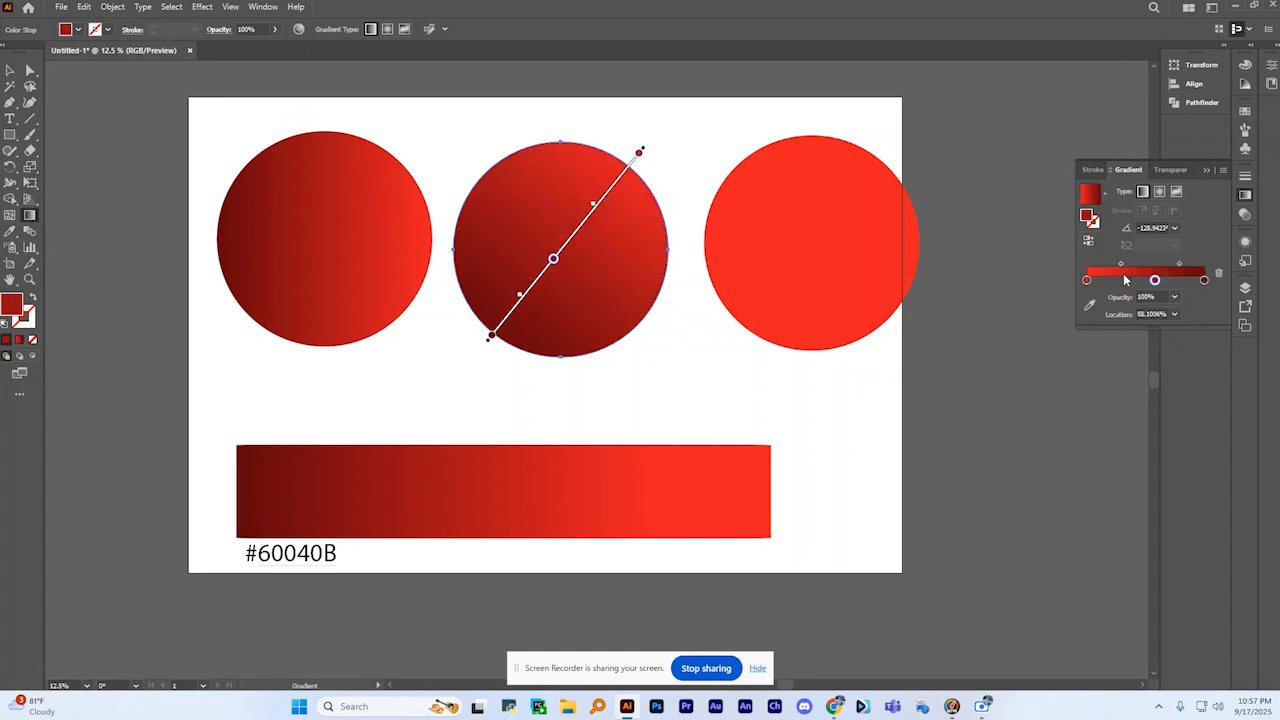
left_click_drag(1154, 281, 1121, 283)
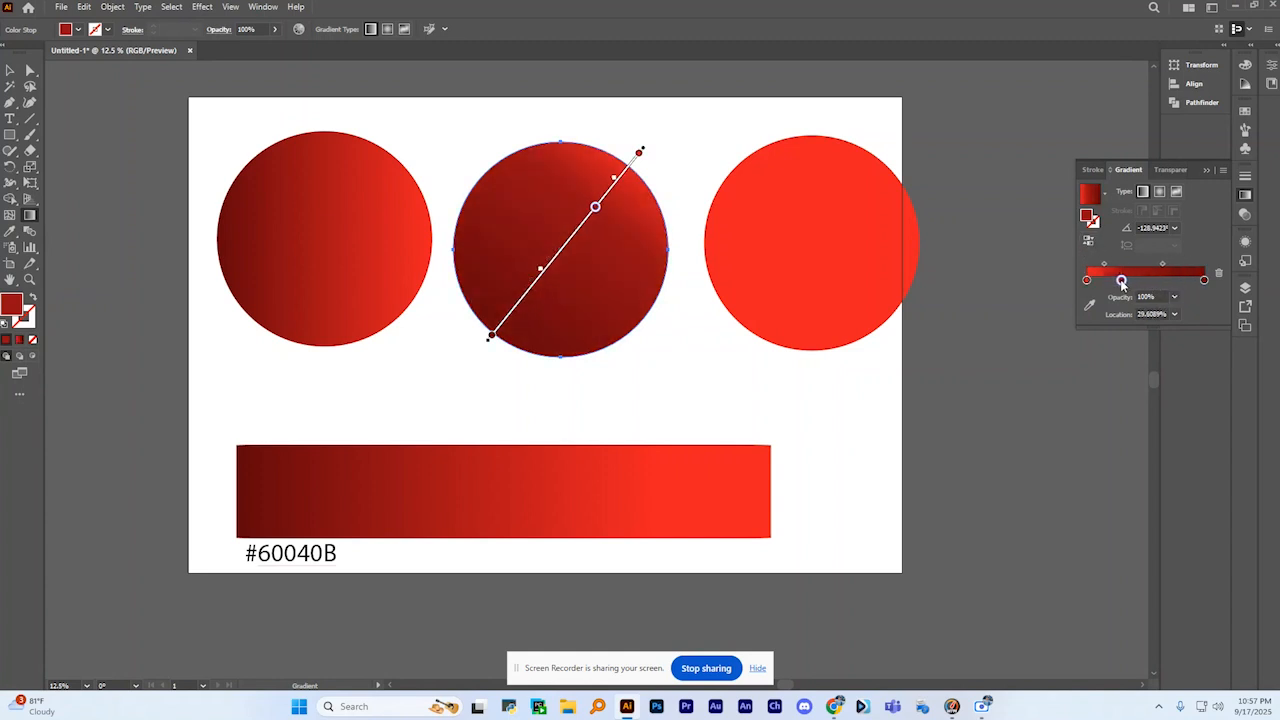
- Add a gradient stop at about 63.7% and sample its color from the bright red end of the blend bar
left_click(1158, 281)
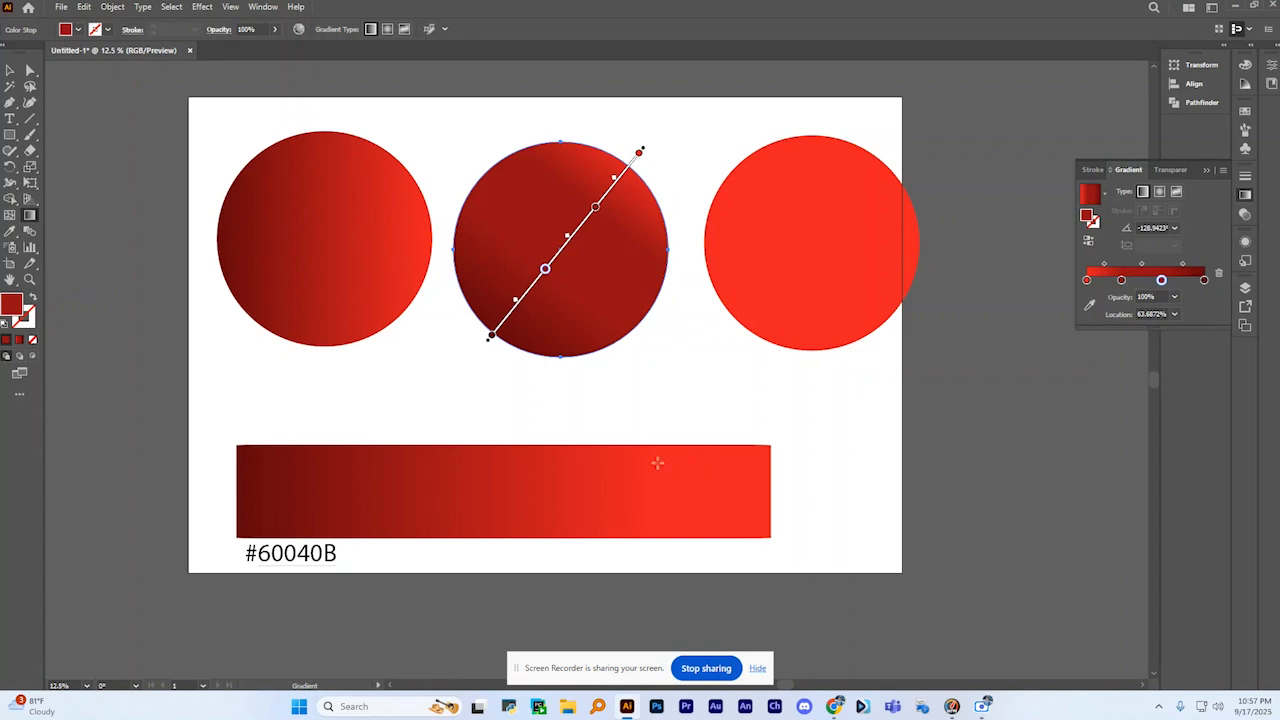
left_click(1089, 304)
left_click(680, 460)
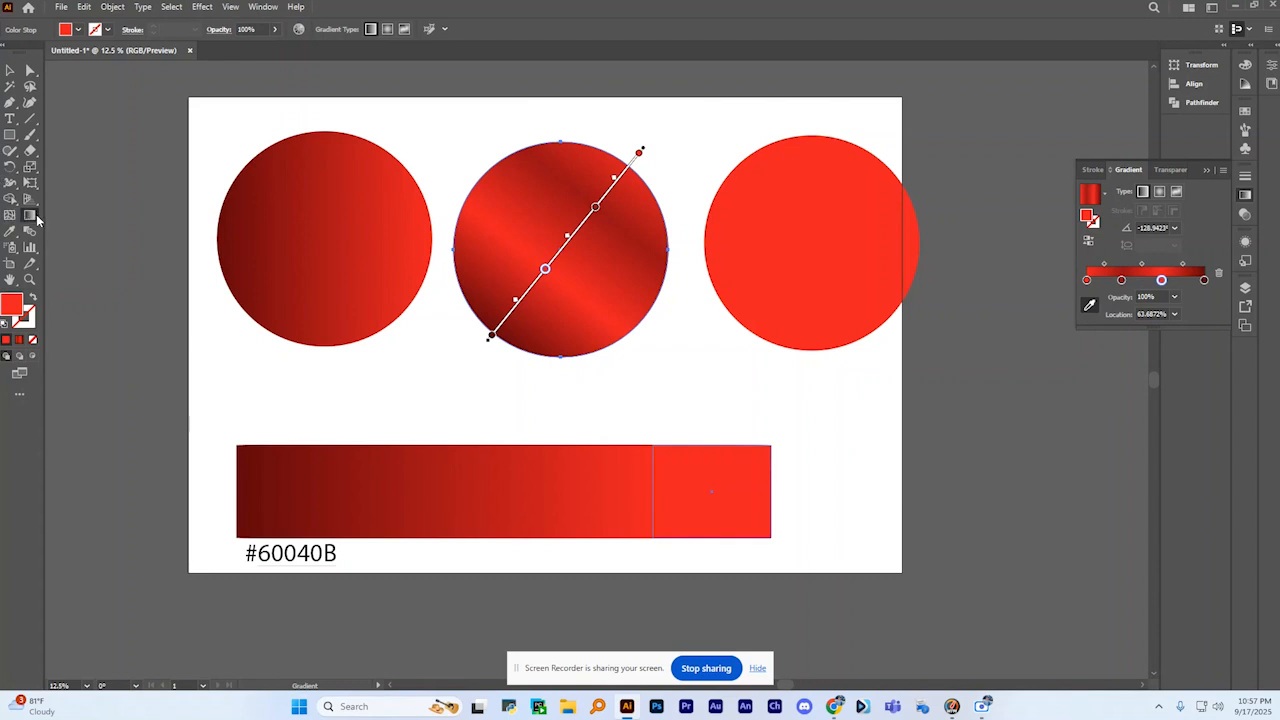
- Redraw the middle circle's gradient vertically from its top to its bottom at about -90° with the Gradient tool
key("v")
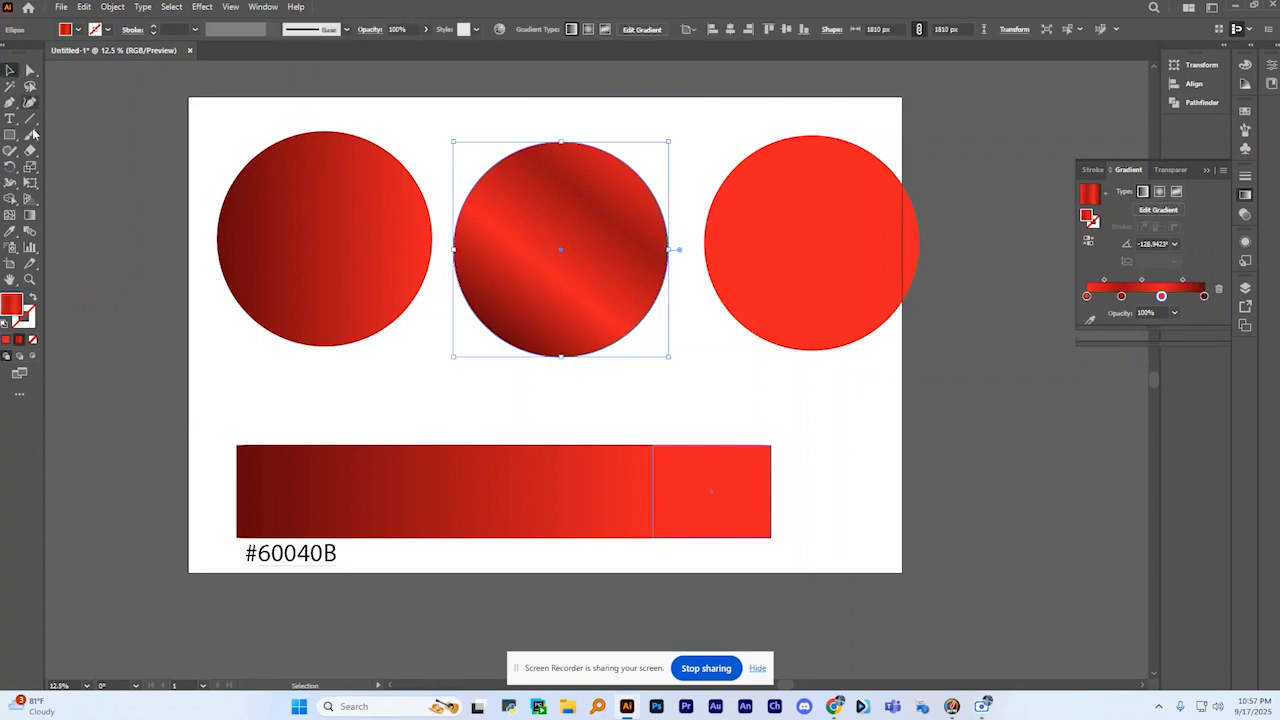
key("g")
mouse_move(560, 127)
left_mouse_down()
mouse_move(515, 255)
mouse_move(561, 361)
left_mouse_up()
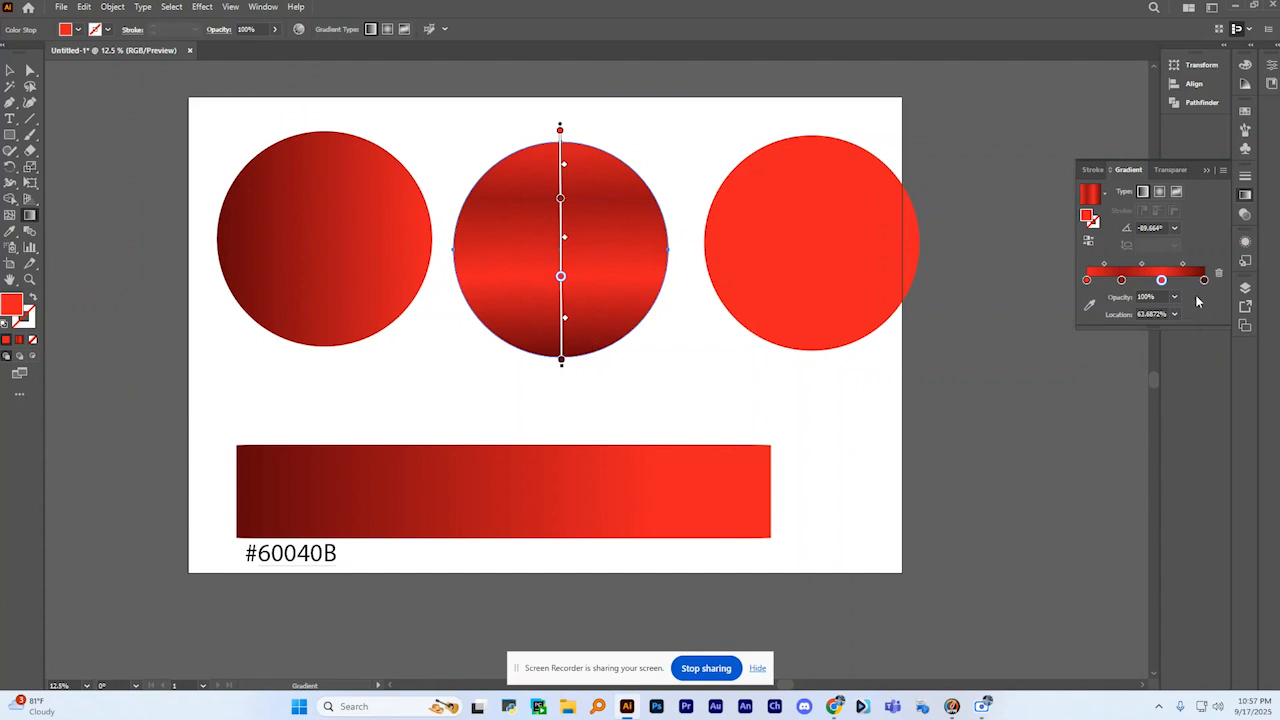
- Rearrange the stops with darkest red near the center and bright red at the end, and duplicate the dark red stop to about 83%
mouse_move(1204, 280)
left_mouse_down()
mouse_move(1147, 281)
mouse_move(1204, 280)
left_mouse_up()
left_click_drag(1122, 282, 1185, 281)
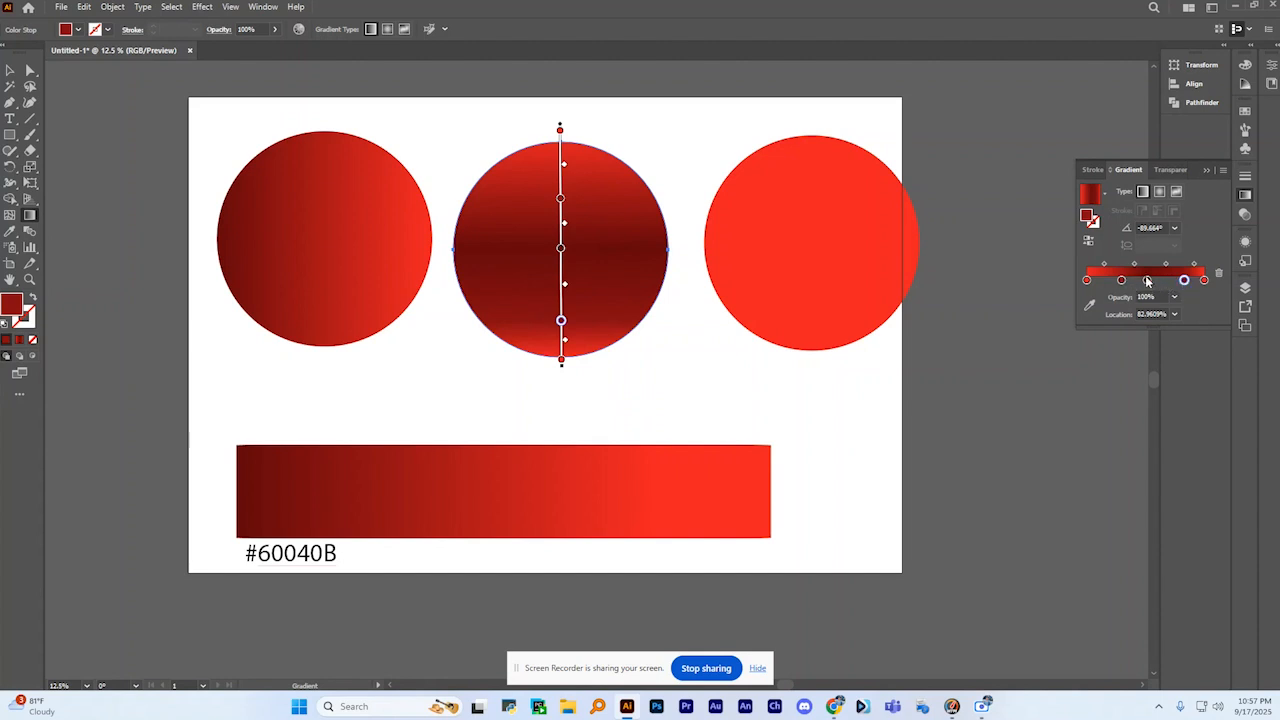
- Reposition the middle circle between the outer circles, level with the third circle's center and slightly closer to the first, and deselect it
left_click(8, 70)
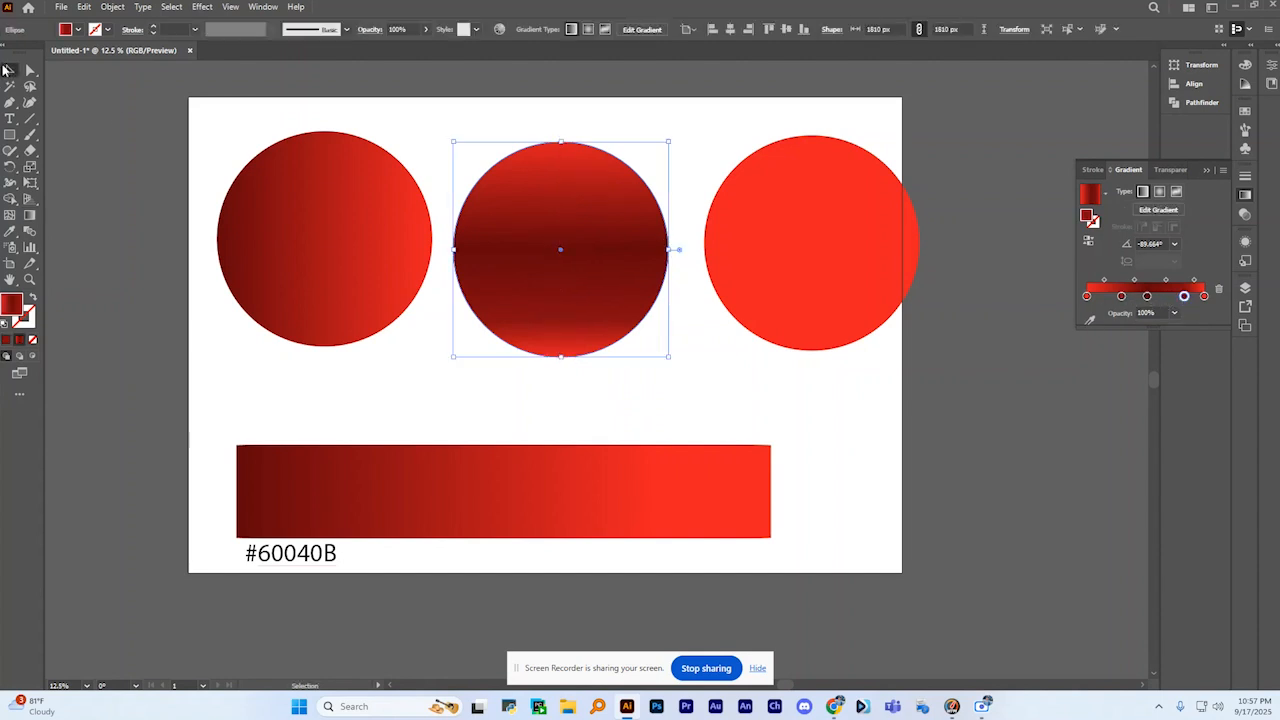
left_click(560, 124)
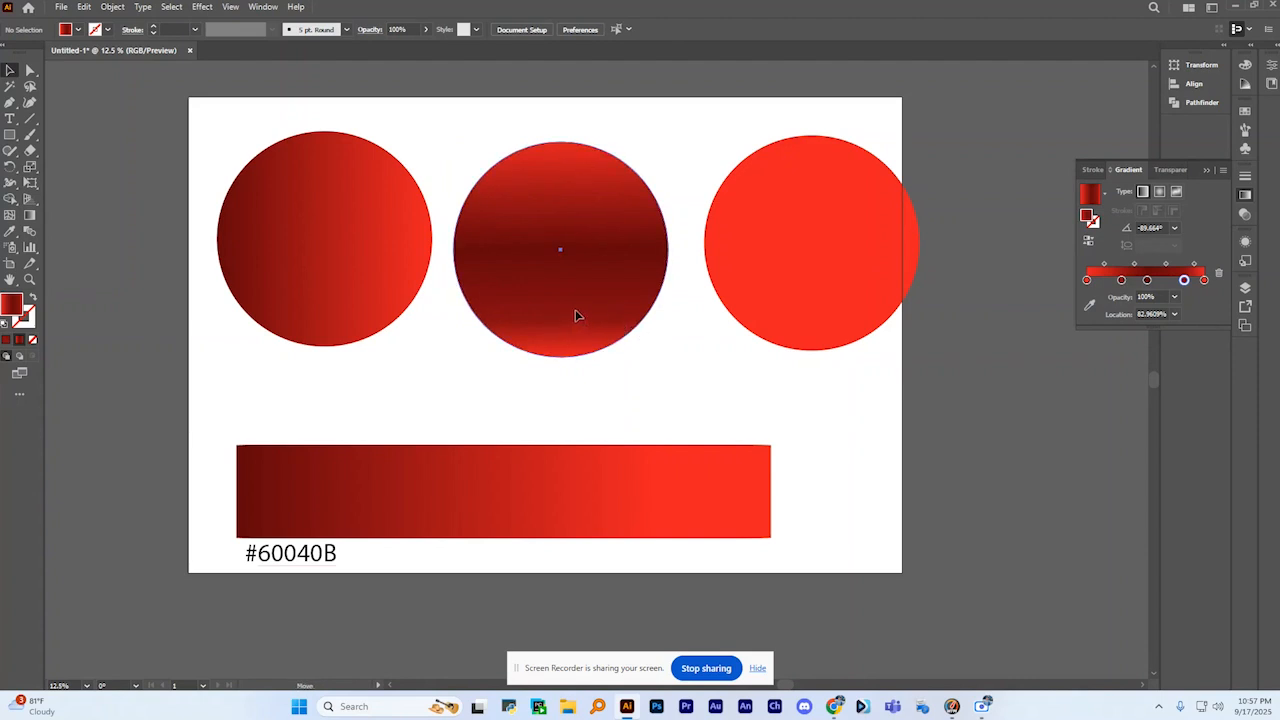
left_click_drag(578, 310, 563, 309)
left_click(700, 236)
left_click_drag(614, 251, 634, 257)
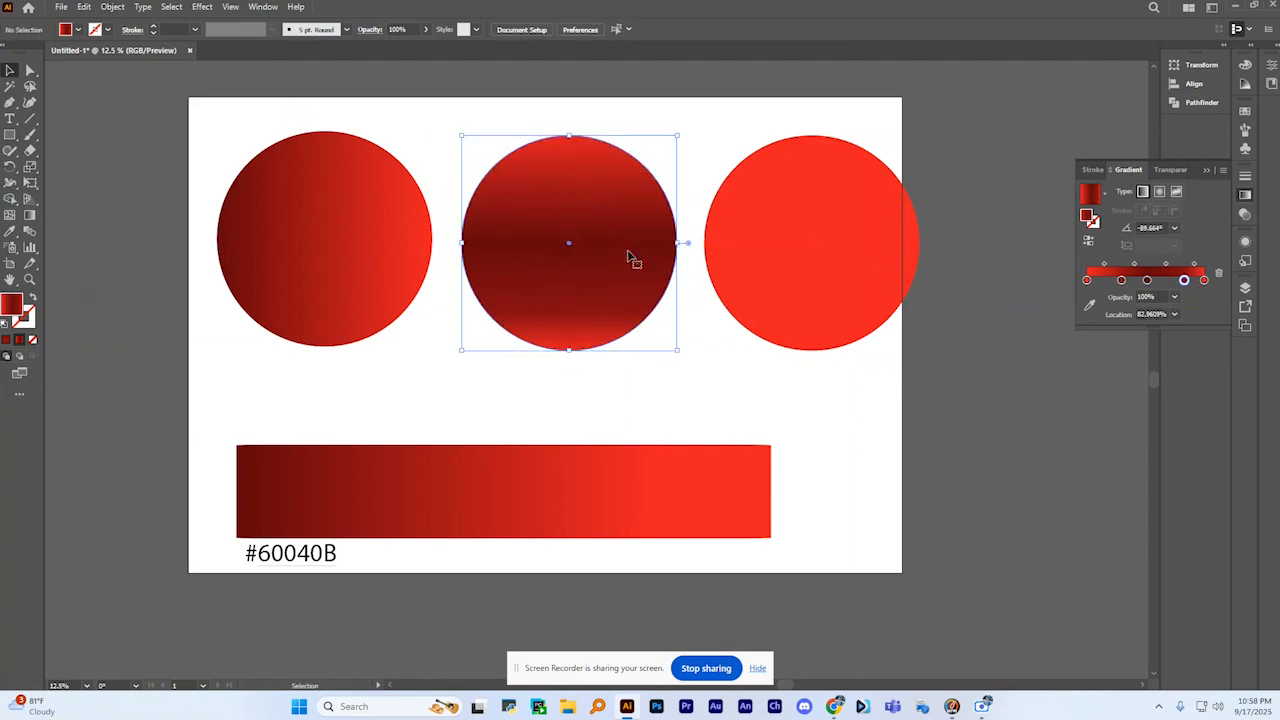
left_click(680, 158)
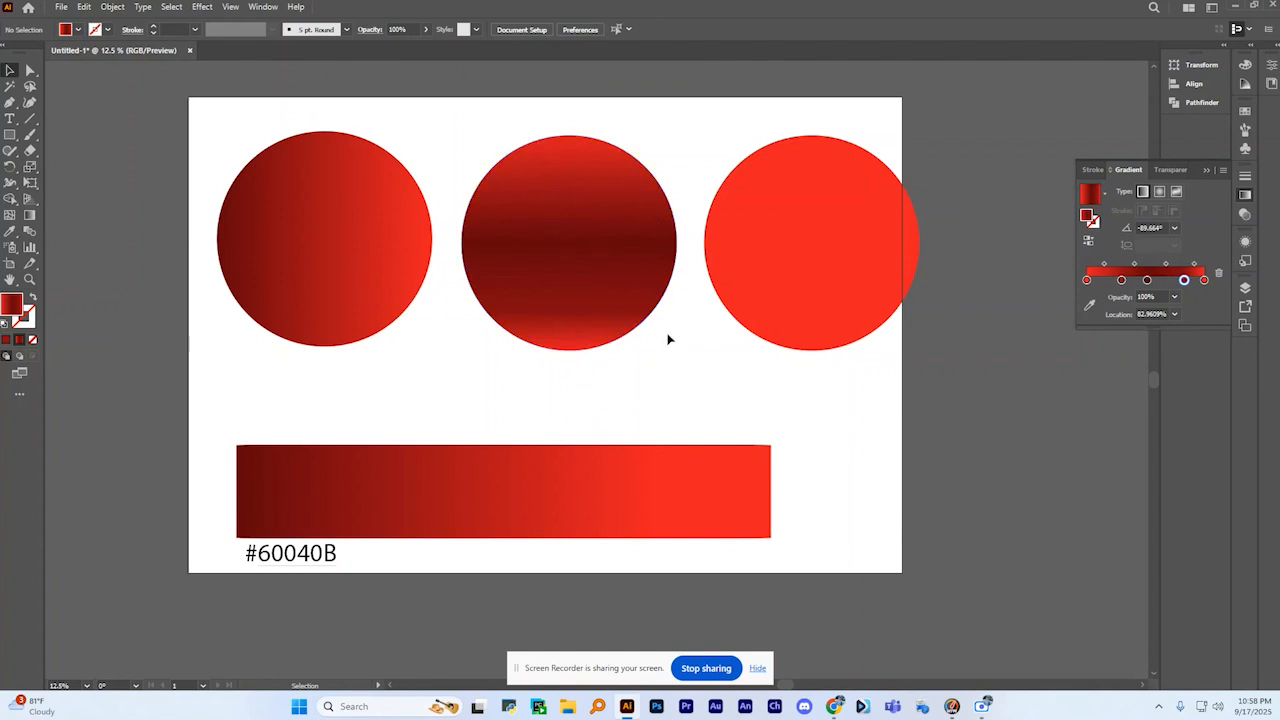
left_click_drag(660, 290, 600, 286)
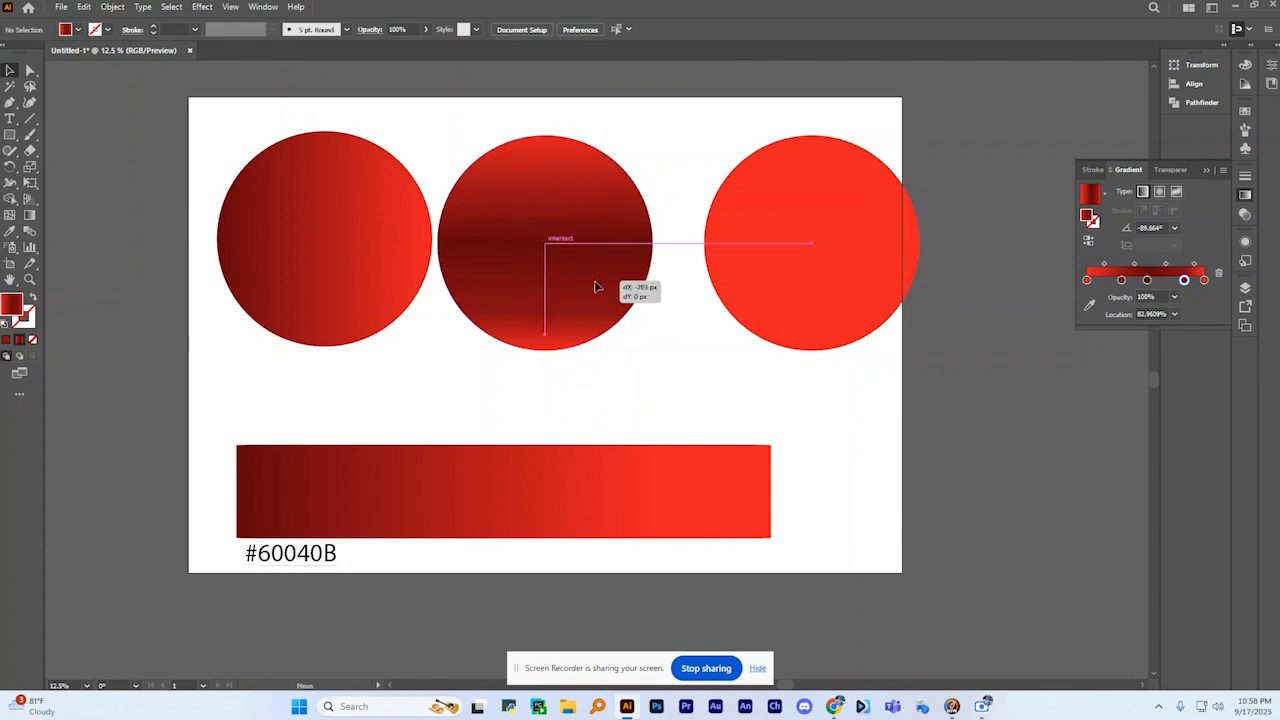
left_click(691, 168)
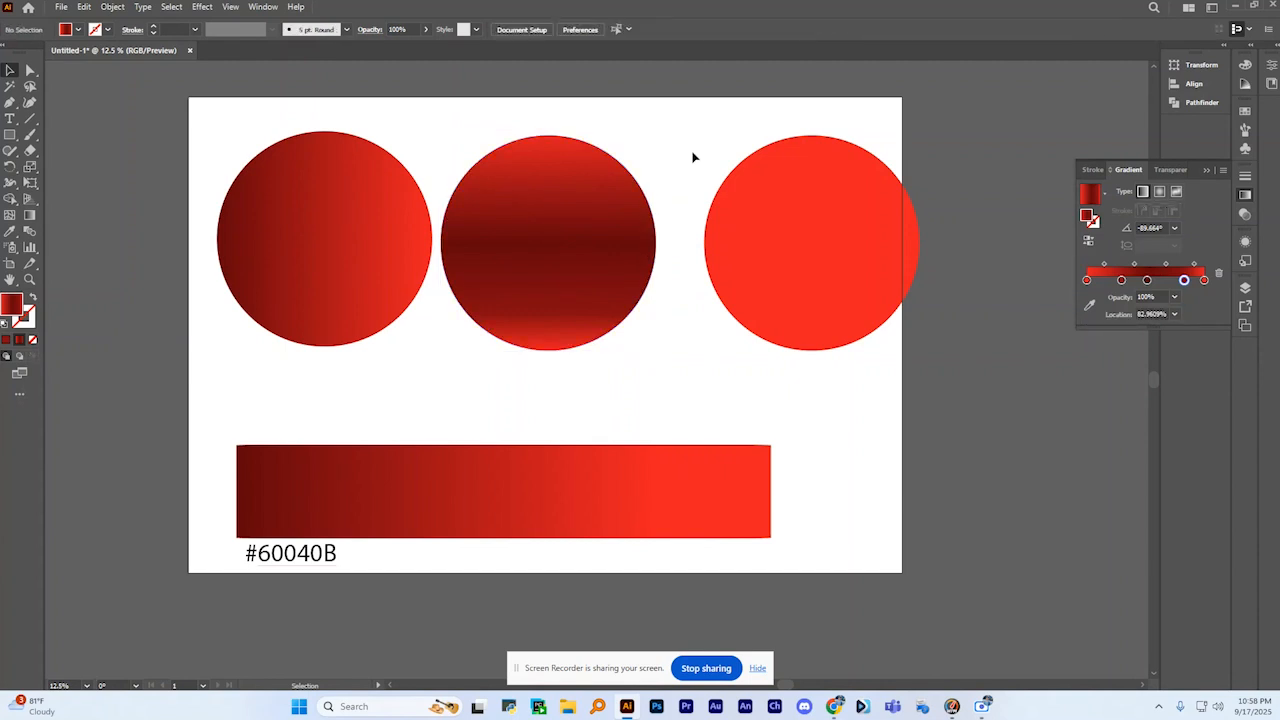